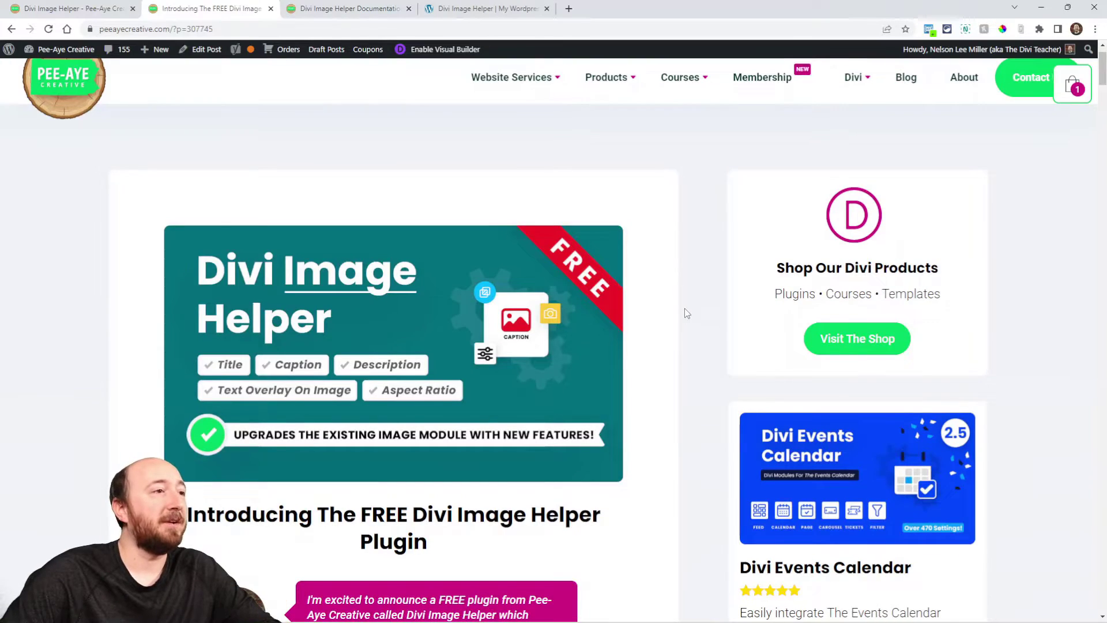
# - Scroll through the Divi Image Helper post, glance at its product page, then scroll to Features
pyautogui.scroll(-3, 686, 313)
pyautogui.scroll(-6, 683, 318)
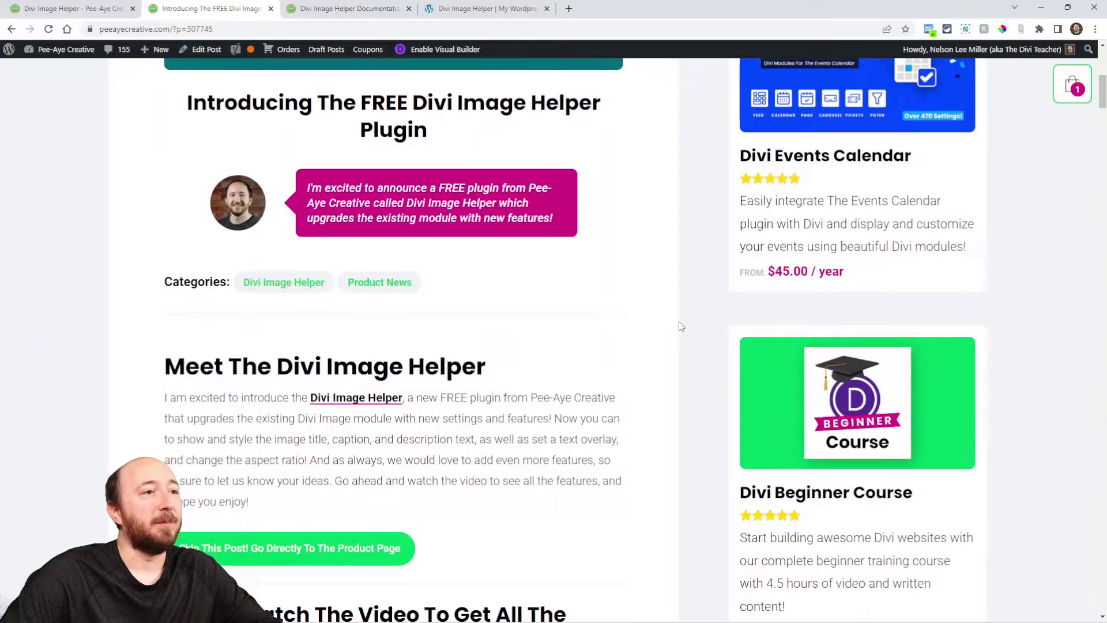
pyautogui.hotkey('ctrl', 'shift', 'Tab')
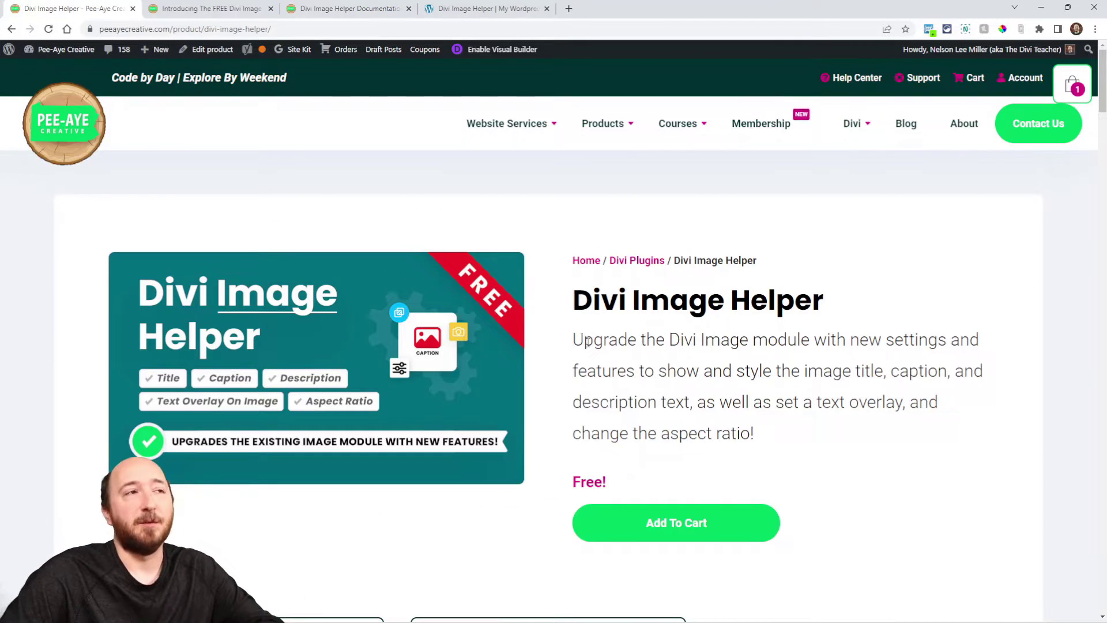
pyautogui.click(199, 6)
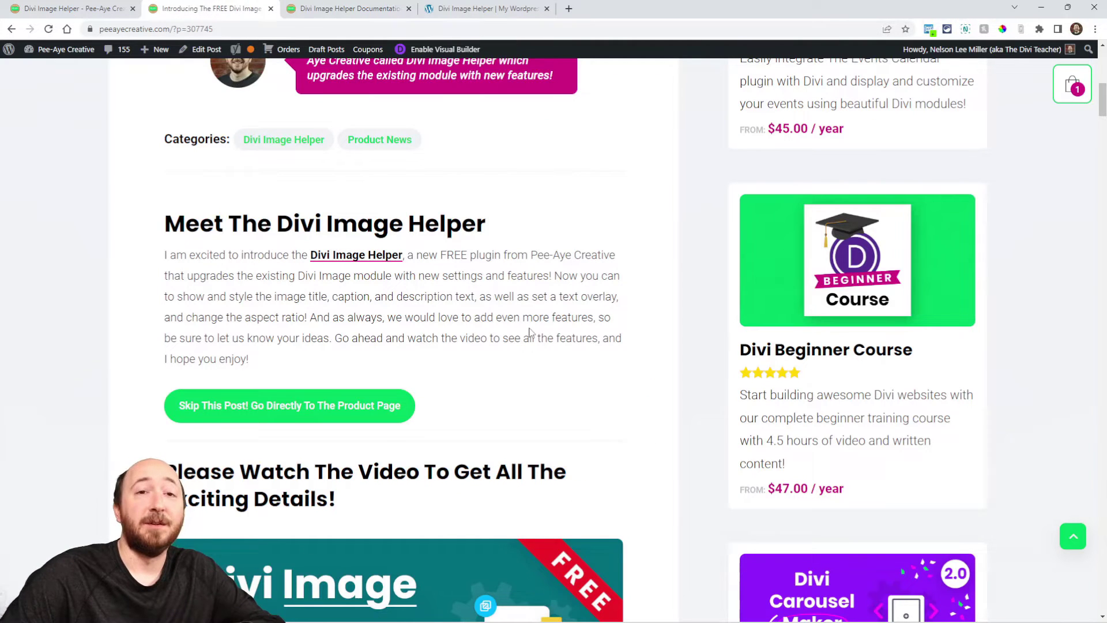
pyautogui.scroll(-10, 654, 375)
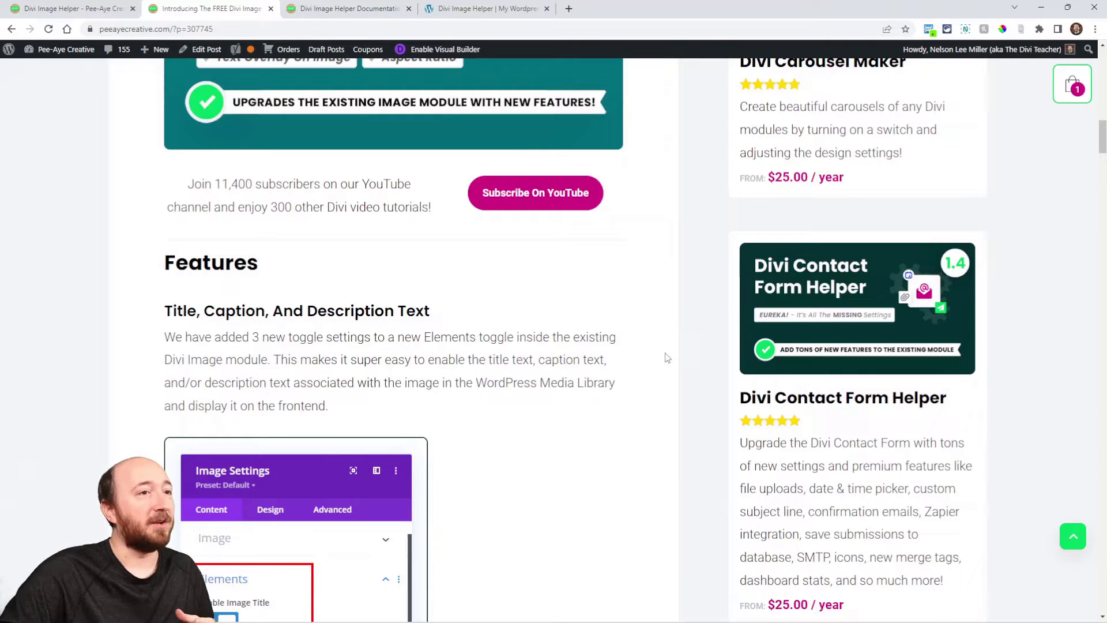
pyautogui.scroll(-3, 657, 358)
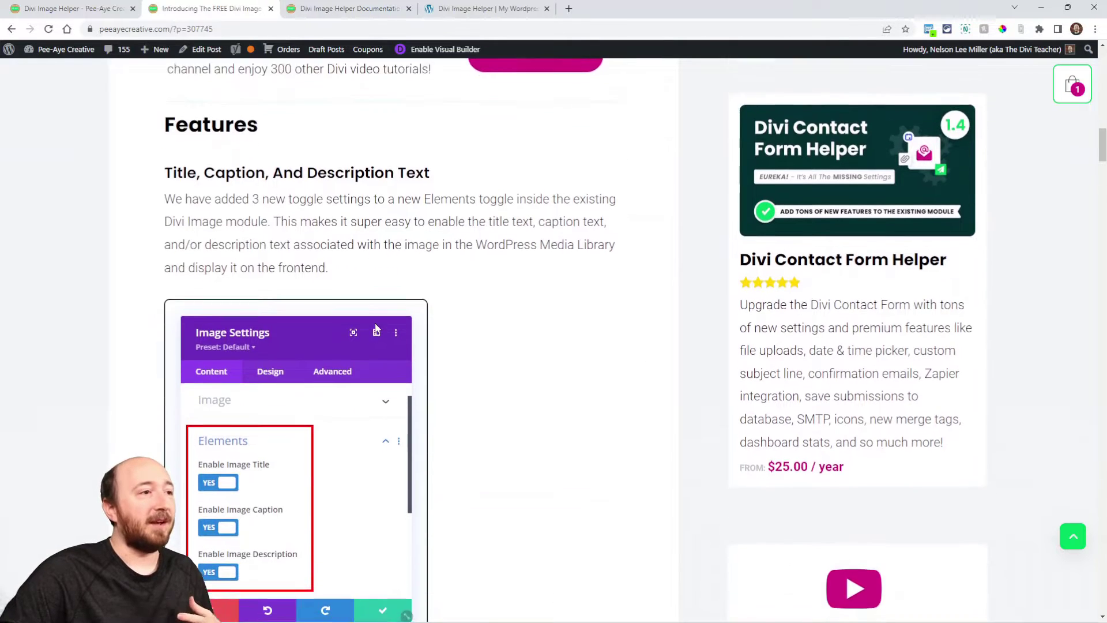
pyautogui.scroll(-1, 376, 328)
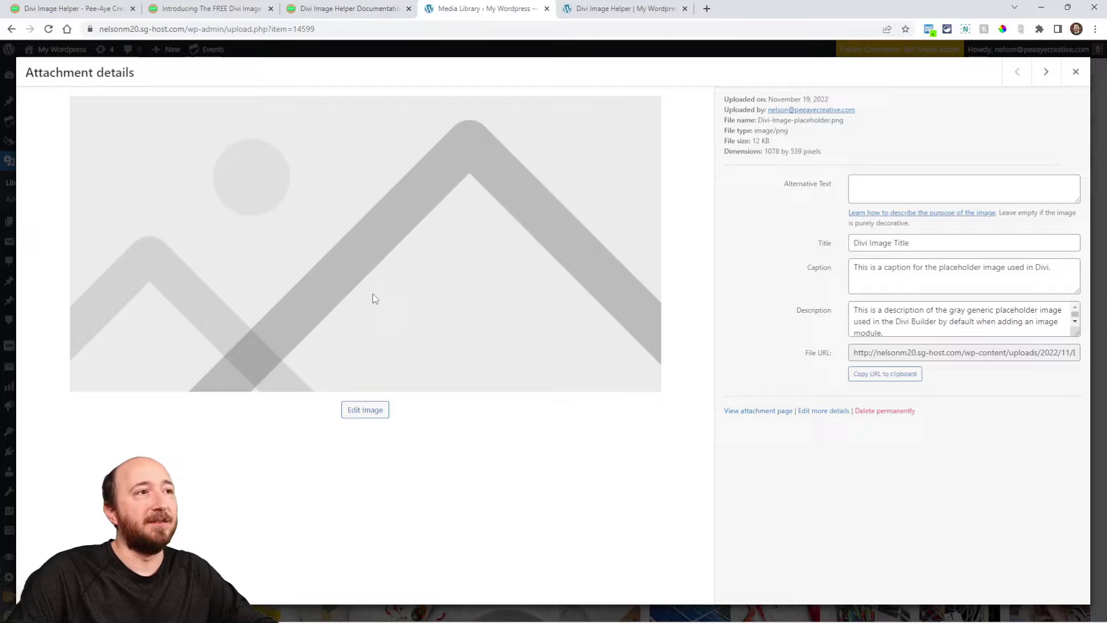
# - Select the placeholder image's Title, Caption and Description fields in Attachment details
pyautogui.doubleClick(867, 243)
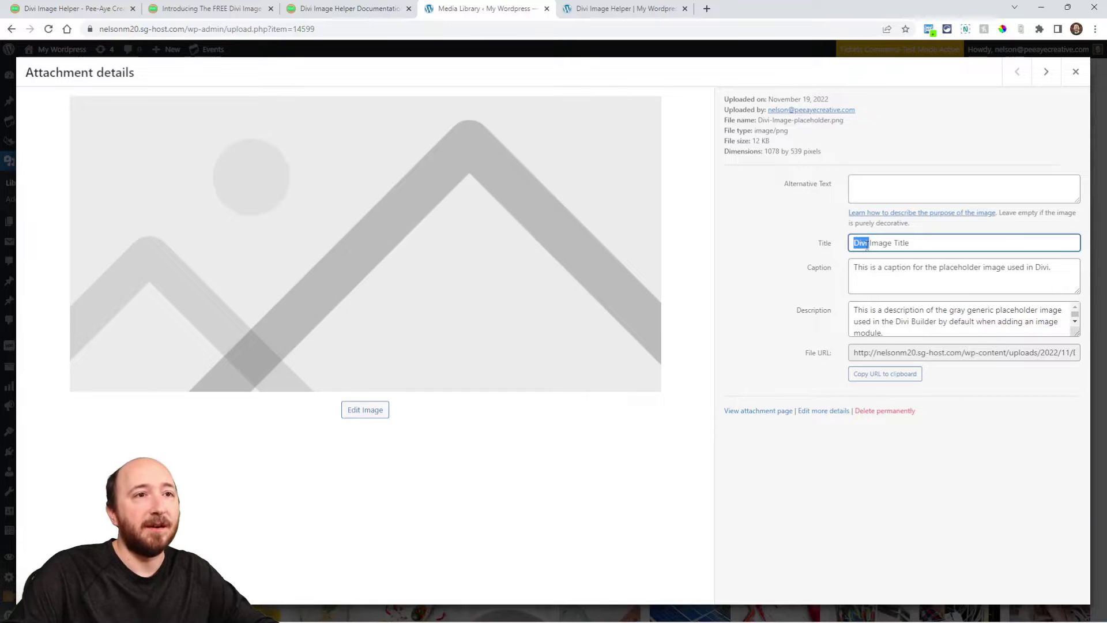
pyautogui.tripleClick(867, 244)
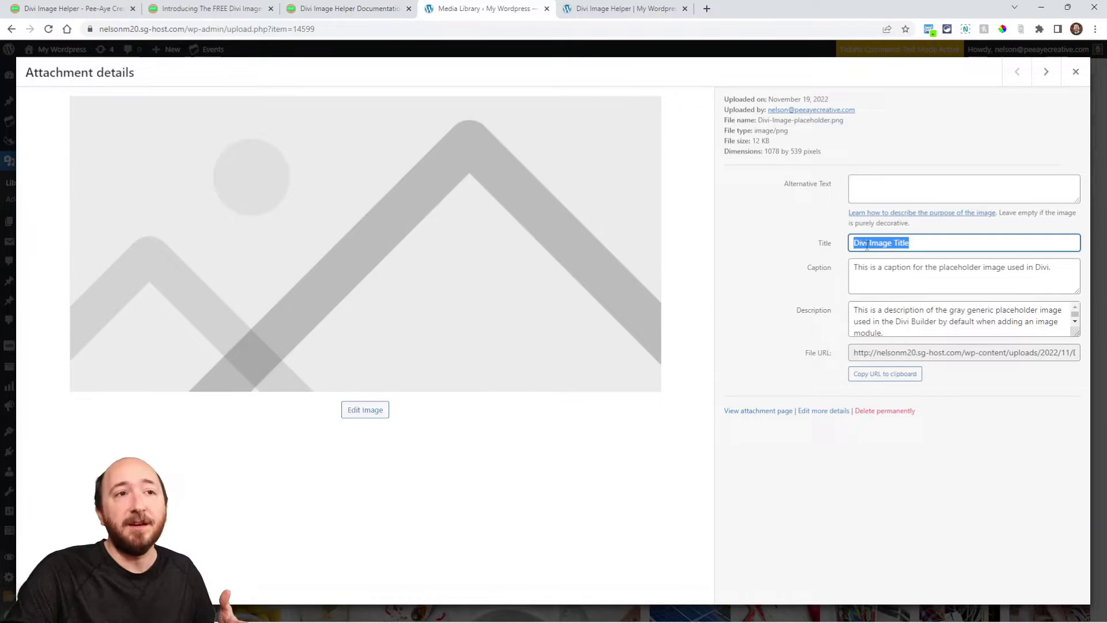
pyautogui.tripleClick(884, 269)
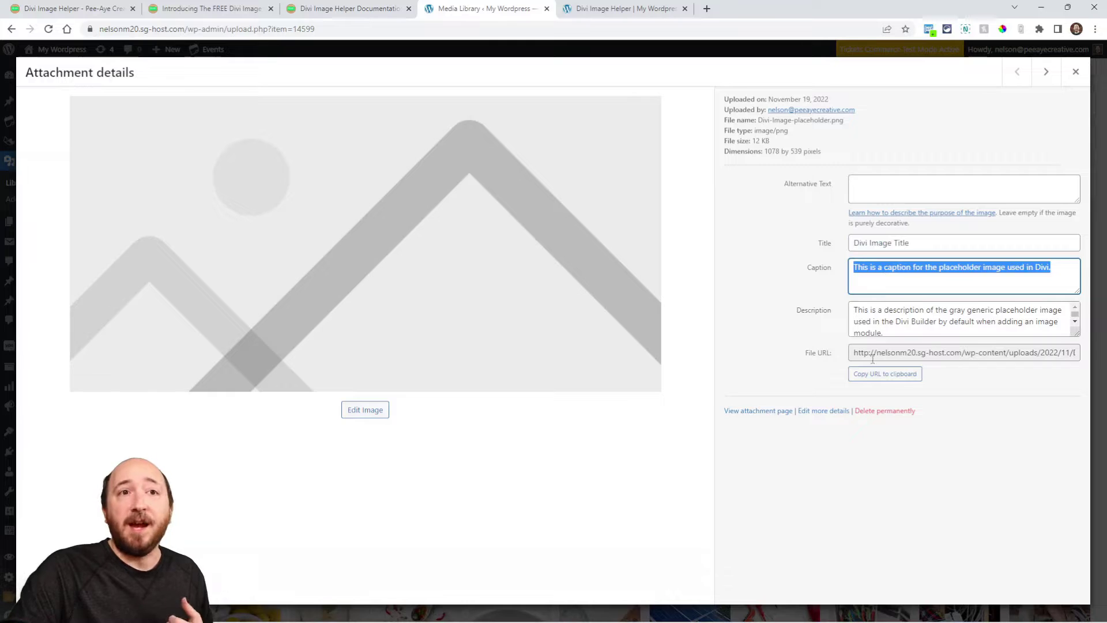
pyautogui.tripleClick(874, 322)
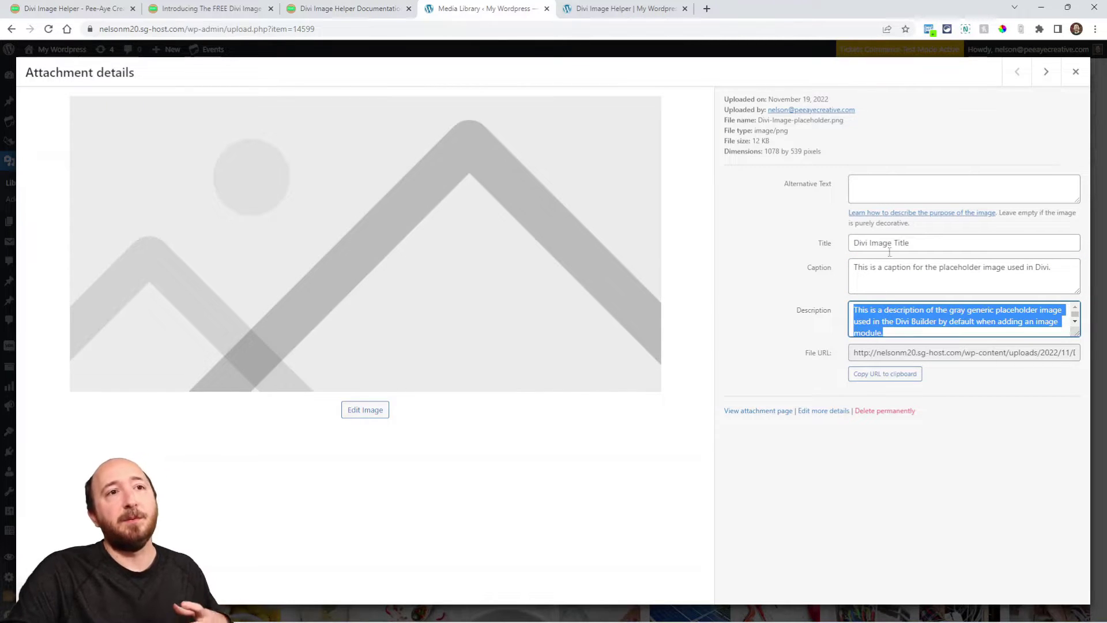
pyautogui.tripleClick(879, 238)
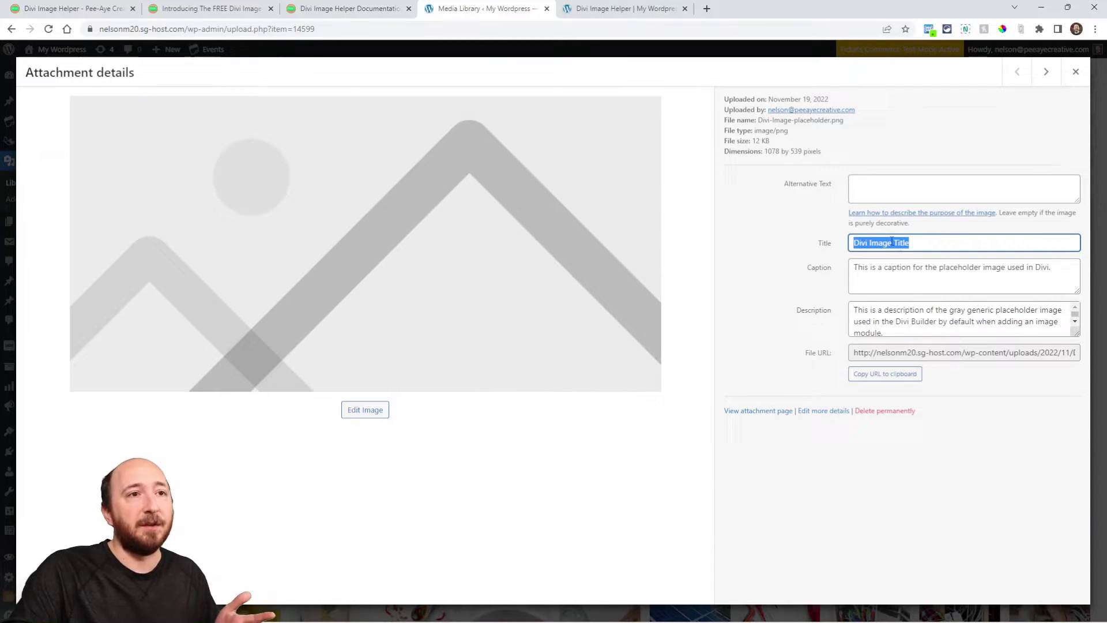
pyautogui.tripleClick(889, 270)
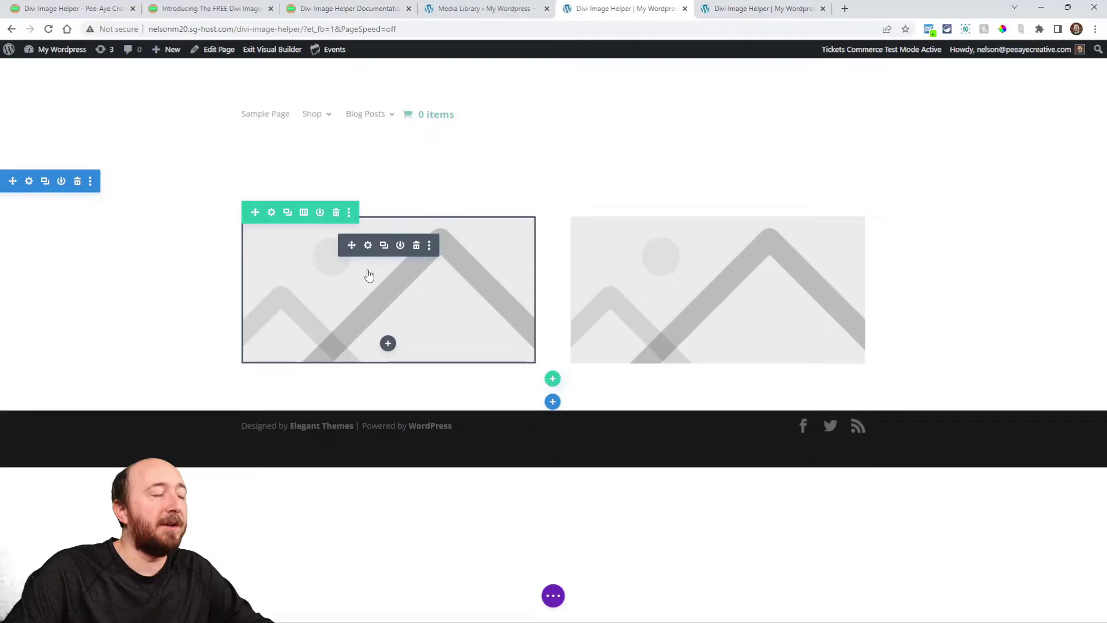
# - Open the first image module's settings, reposition the panel and expand Elements
pyautogui.click(368, 247)
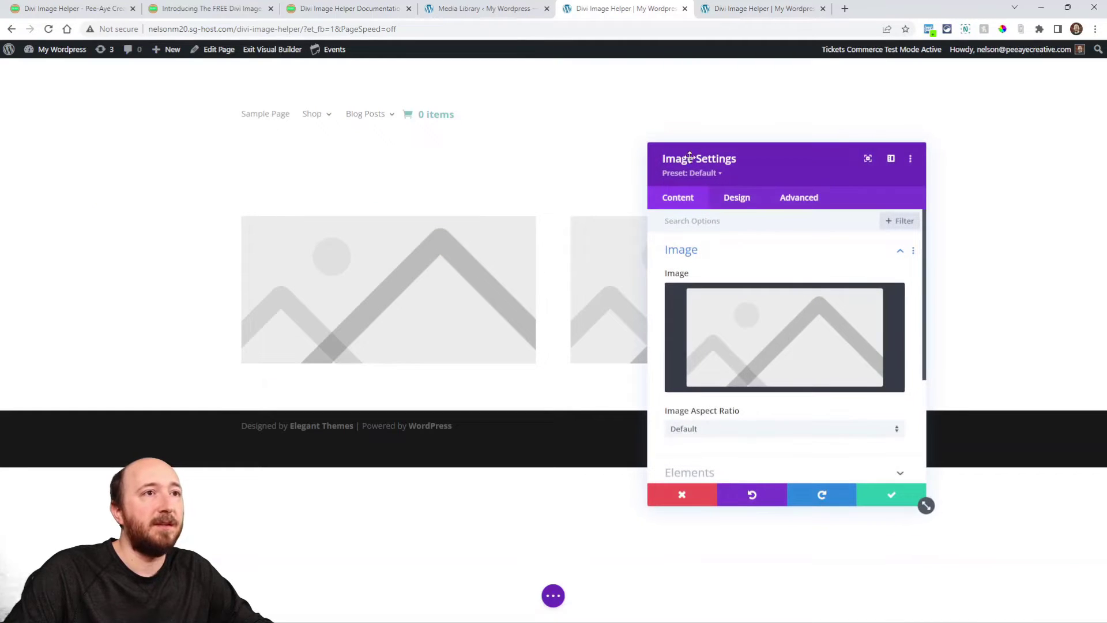
pyautogui.moveTo(746, 156); pyautogui.dragTo(644, 117)
pyautogui.scroll(-5, 658, 236)
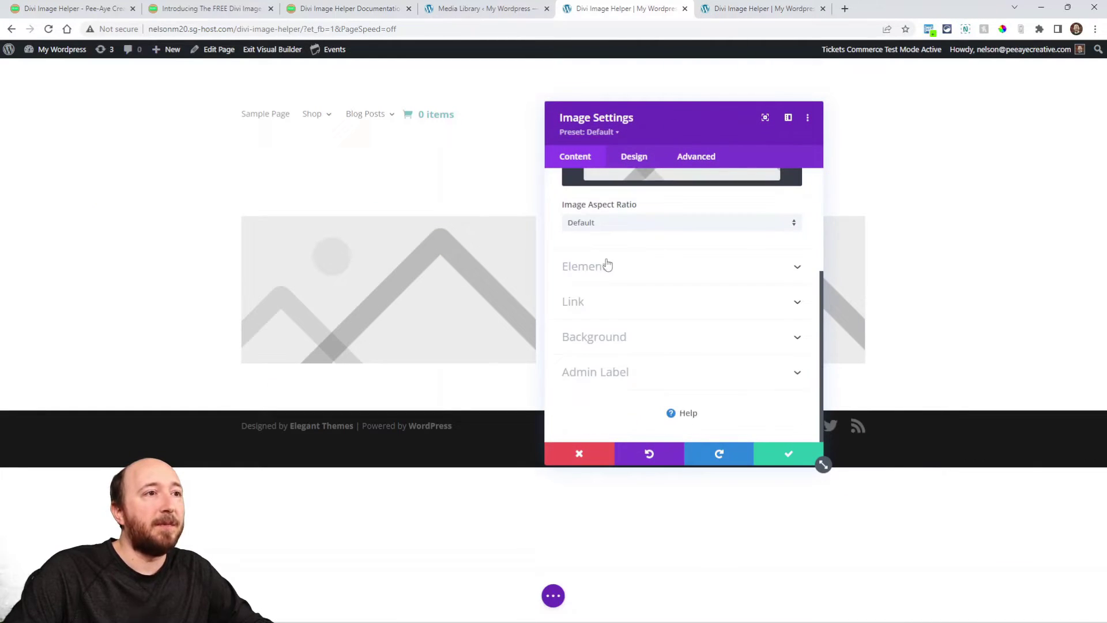
pyautogui.click(606, 265)
pyautogui.scroll(1, 683, 284)
# - Toggle Enable Image Title, Caption and Description off, then back on
pyautogui.click(580, 228)
pyautogui.click(577, 274)
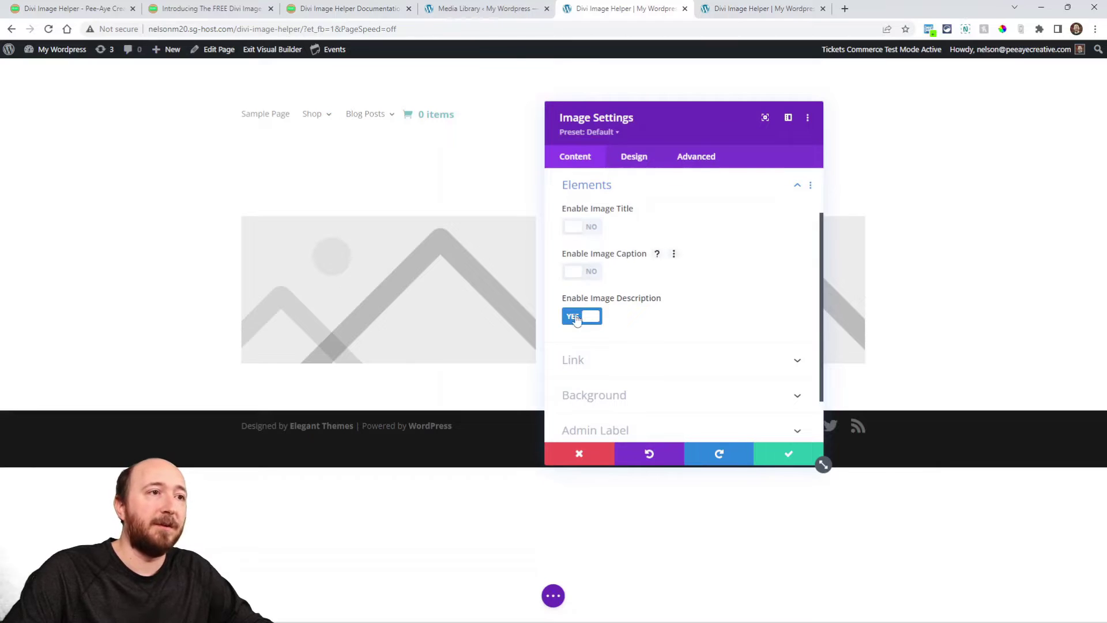
pyautogui.click(578, 319)
pyautogui.click(581, 272)
pyautogui.click(583, 226)
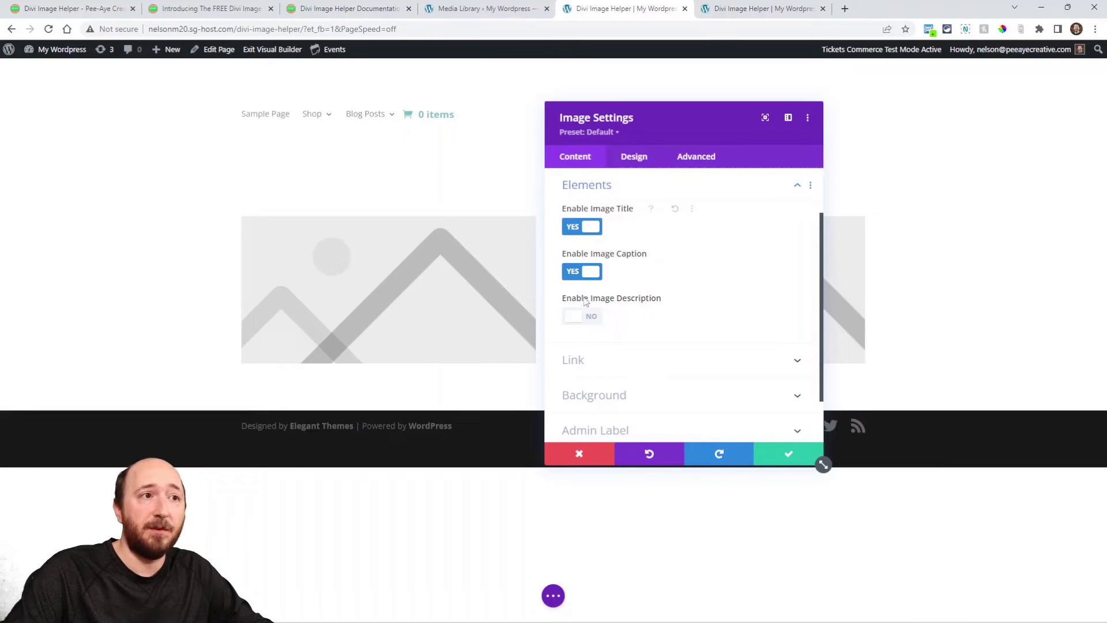
pyautogui.click(579, 318)
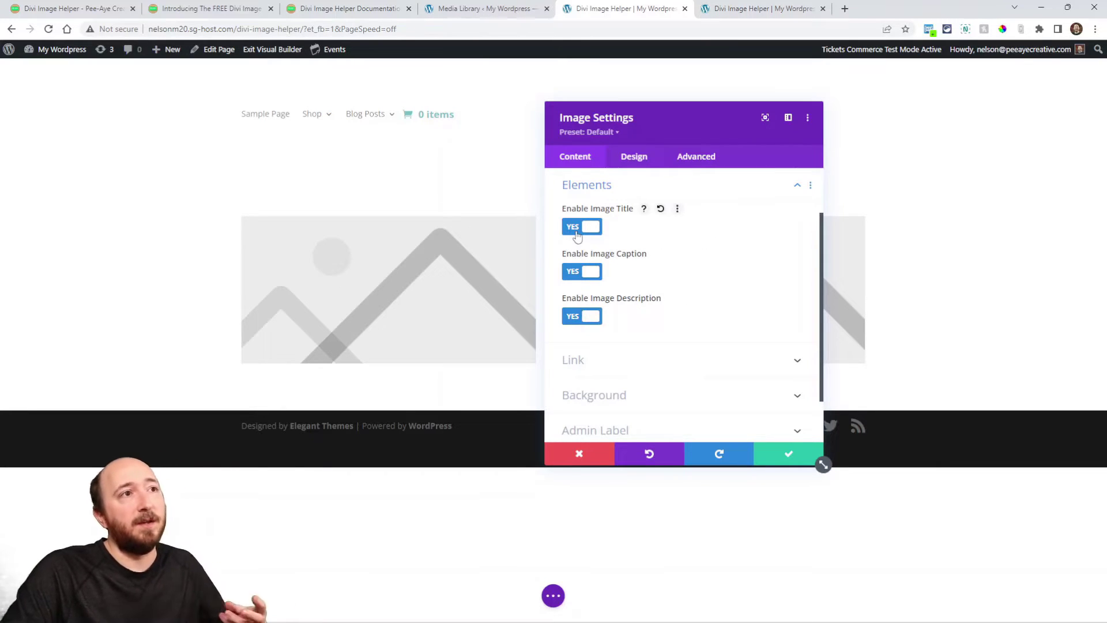
# - Check the title, caption and description text under the image on the live page
pyautogui.click(730, 8)
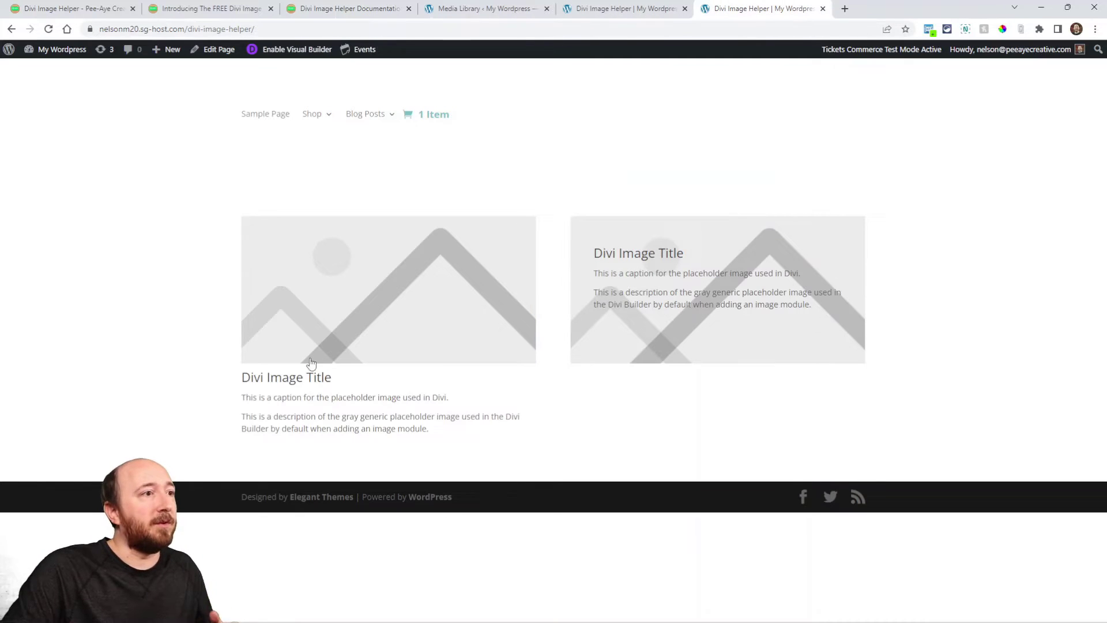
pyautogui.moveTo(243, 374); pyautogui.dragTo(338, 385)
pyautogui.click(376, 428)
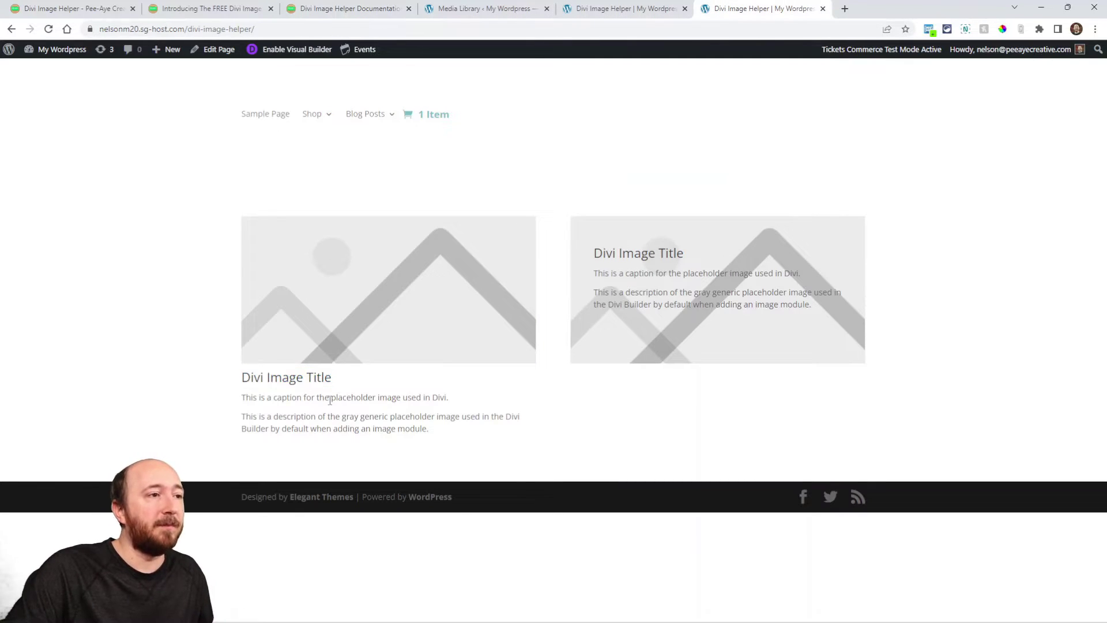
pyautogui.tripleClick(331, 401)
pyautogui.tripleClick(330, 425)
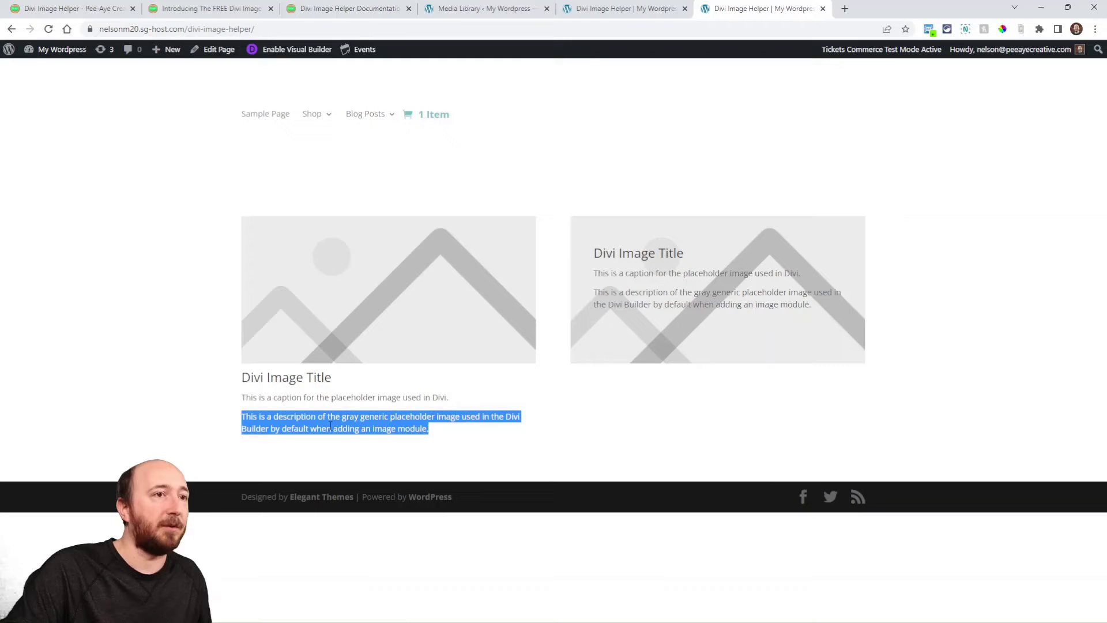
pyautogui.click(302, 393)
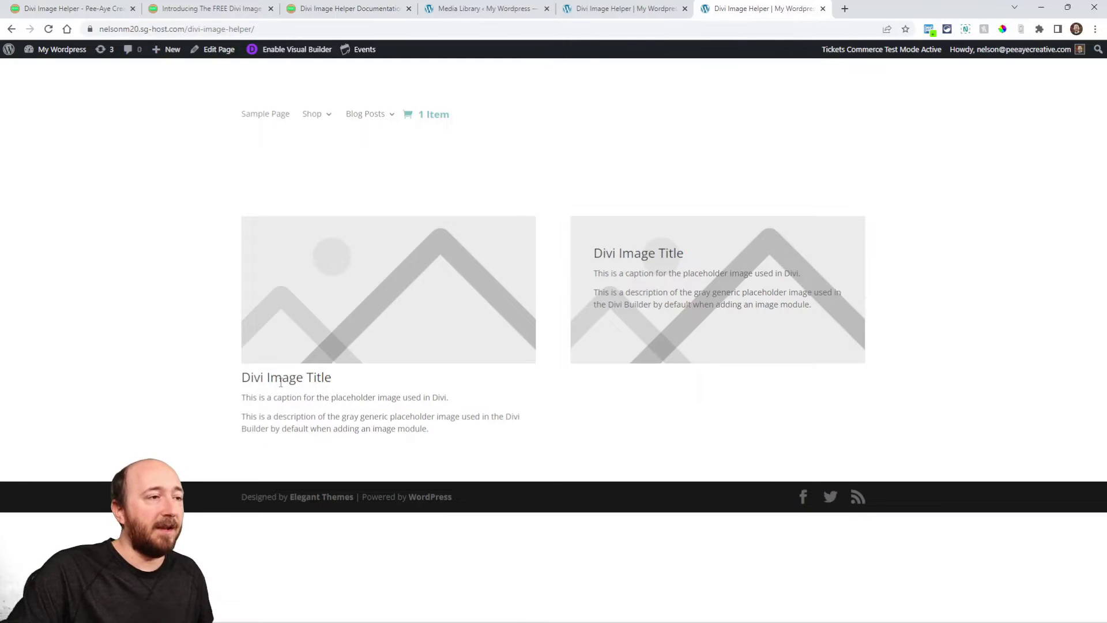
pyautogui.click(613, 8)
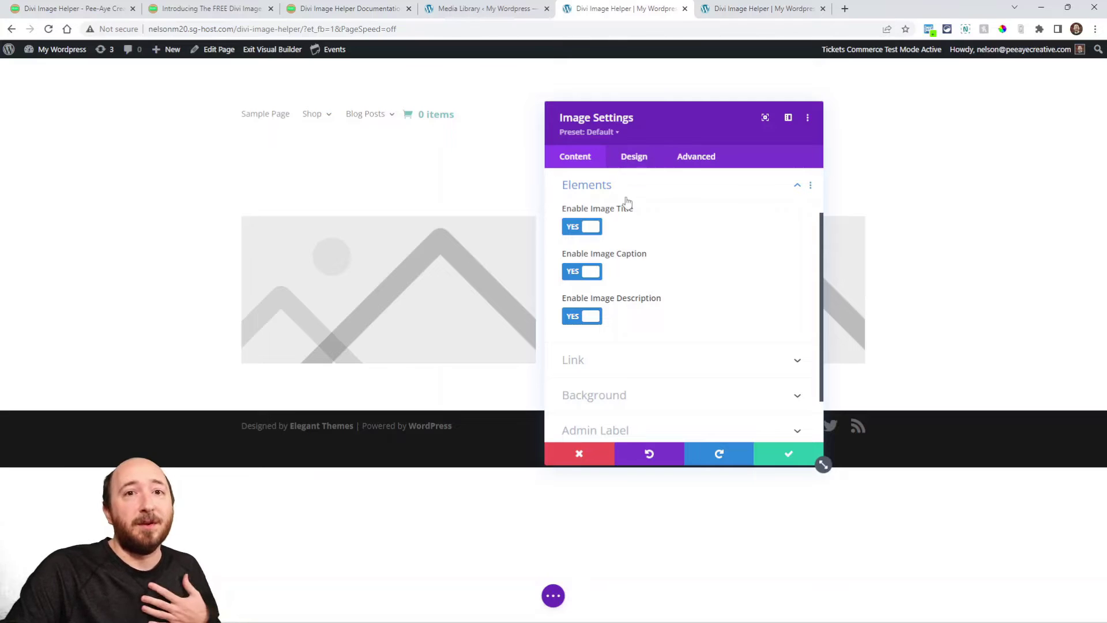
# - Expand Image Details Container on the Design tab and compare with the live page text
pyautogui.click(628, 166)
pyautogui.scroll(-2, 683, 250)
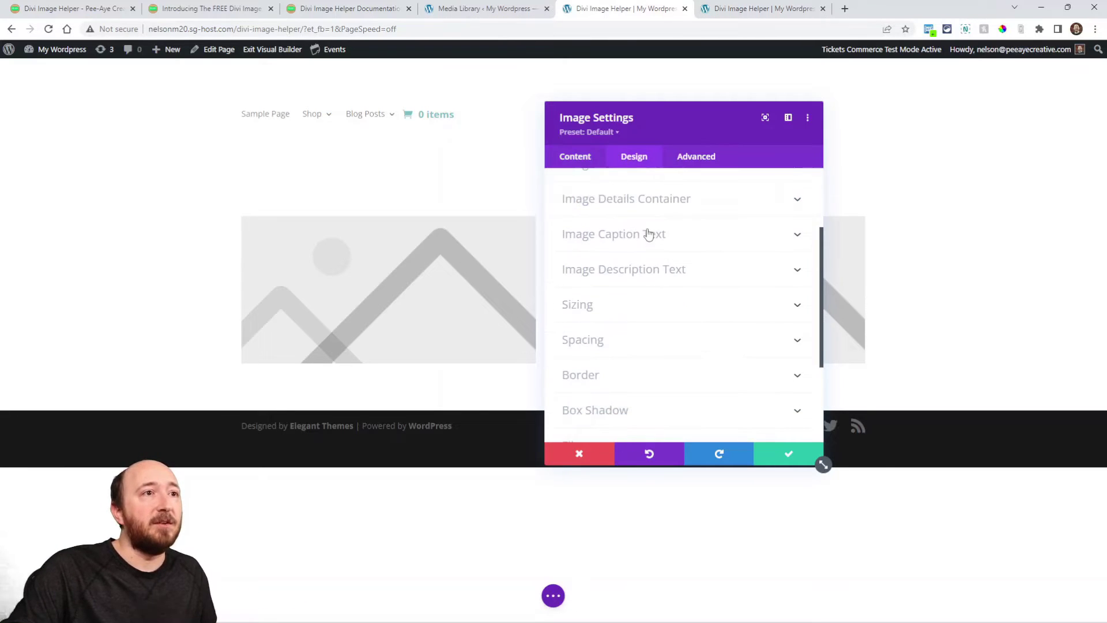
pyautogui.click(642, 209)
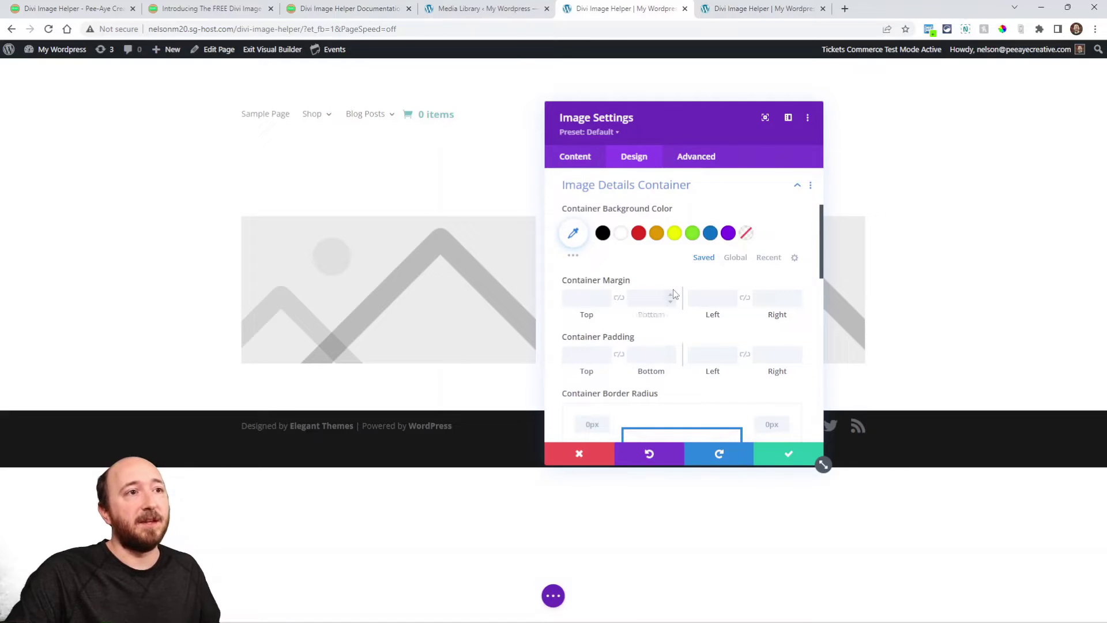
pyautogui.click(744, 9)
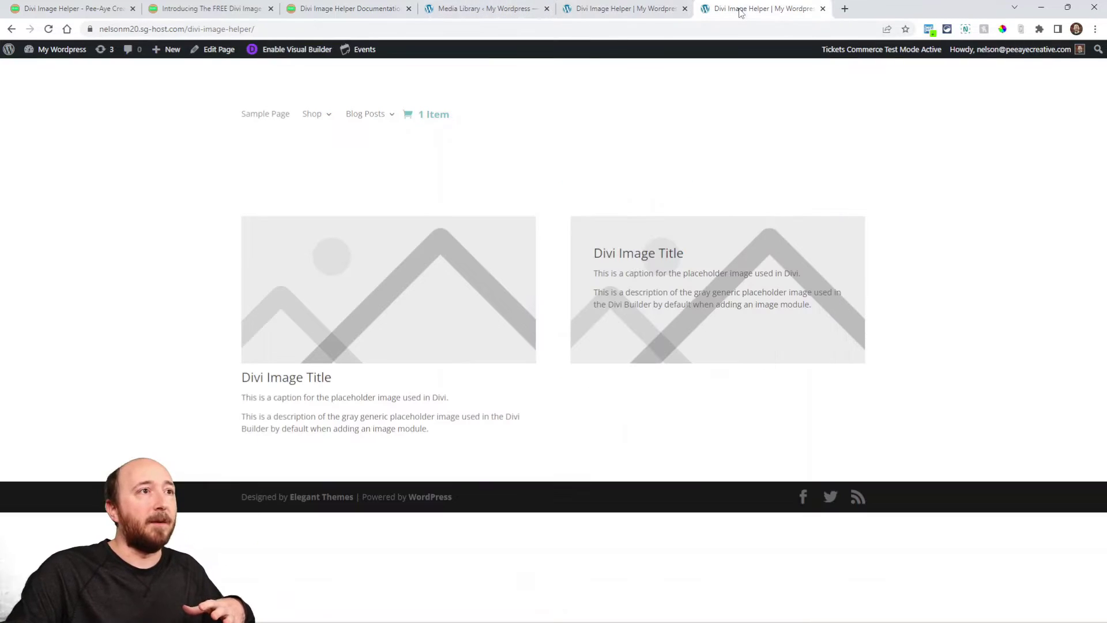
pyautogui.moveTo(441, 438); pyautogui.dragTo(237, 387)
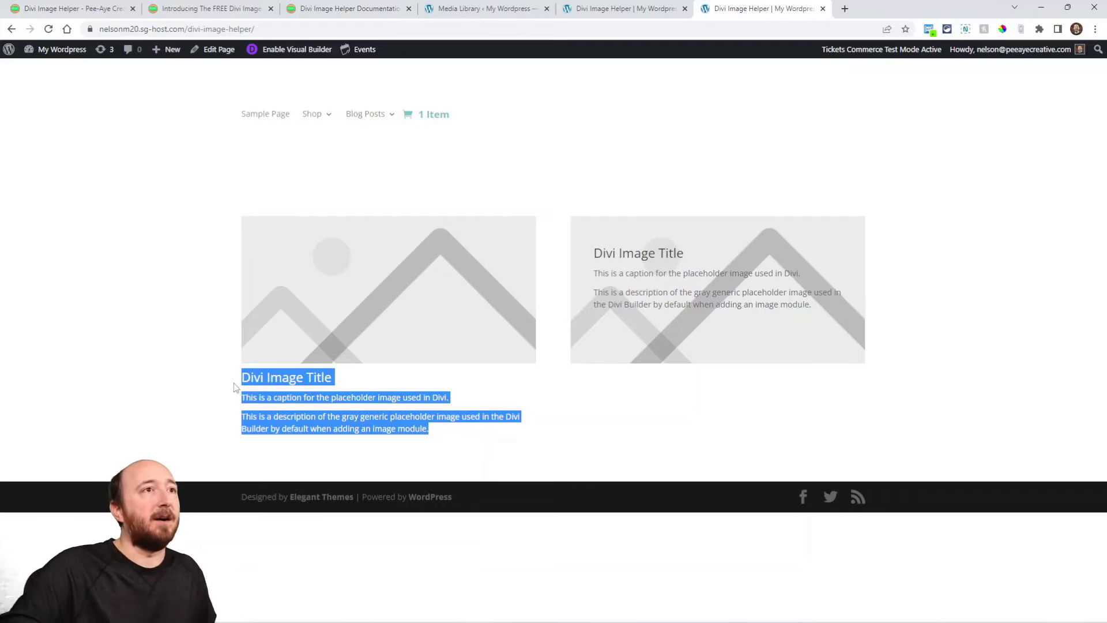
pyautogui.click(403, 242)
pyautogui.click(594, 10)
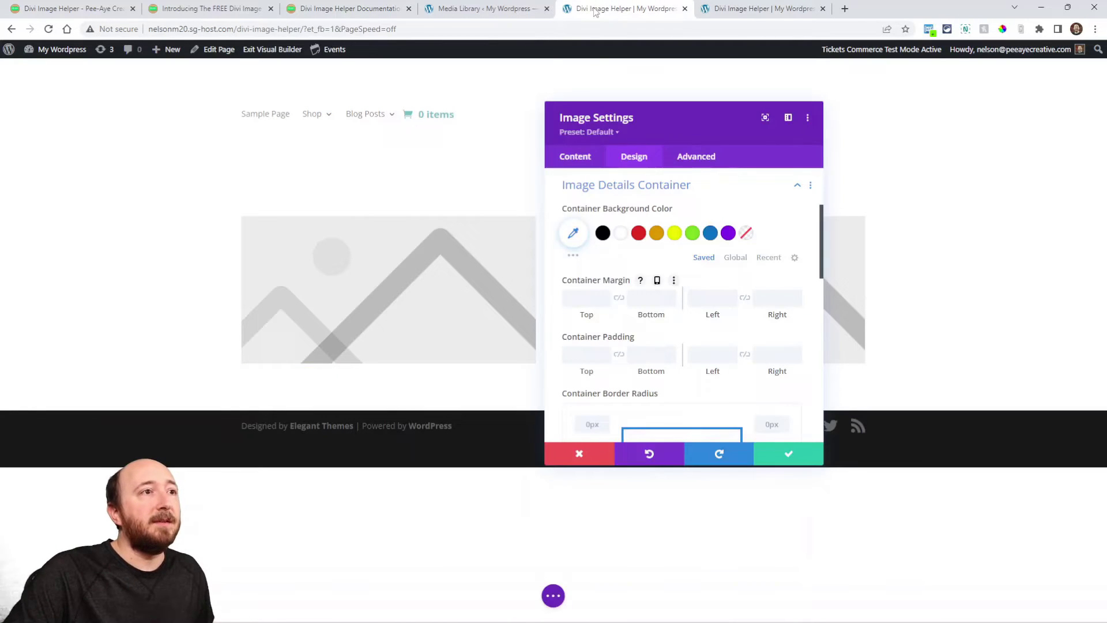
# - Review the Image Caption, Title and Description Text styling options
pyautogui.click(634, 184)
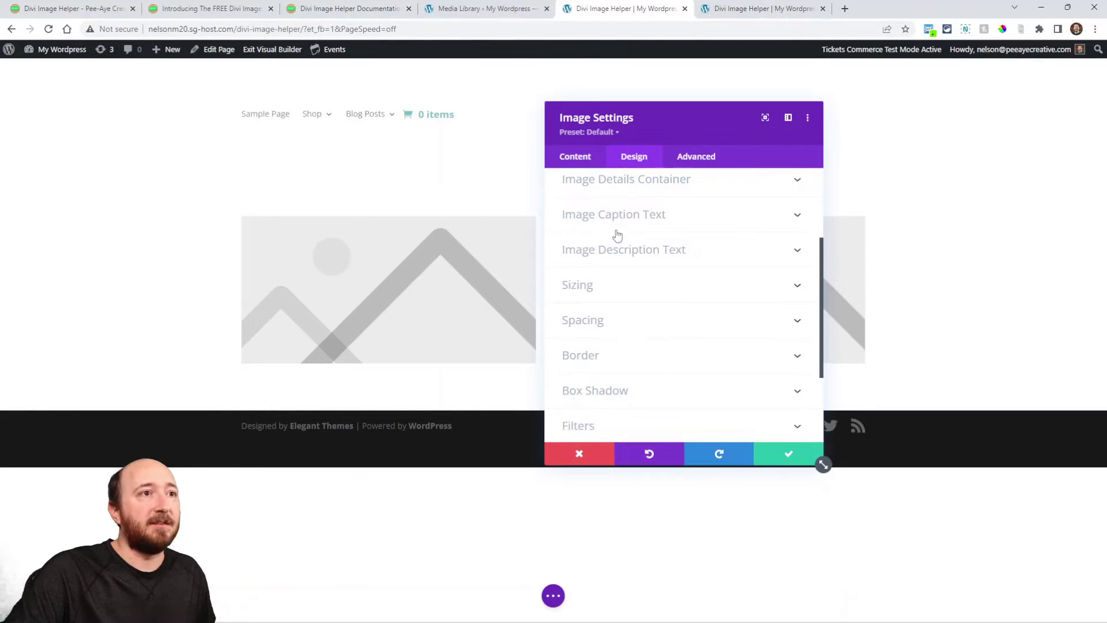
pyautogui.click(621, 217)
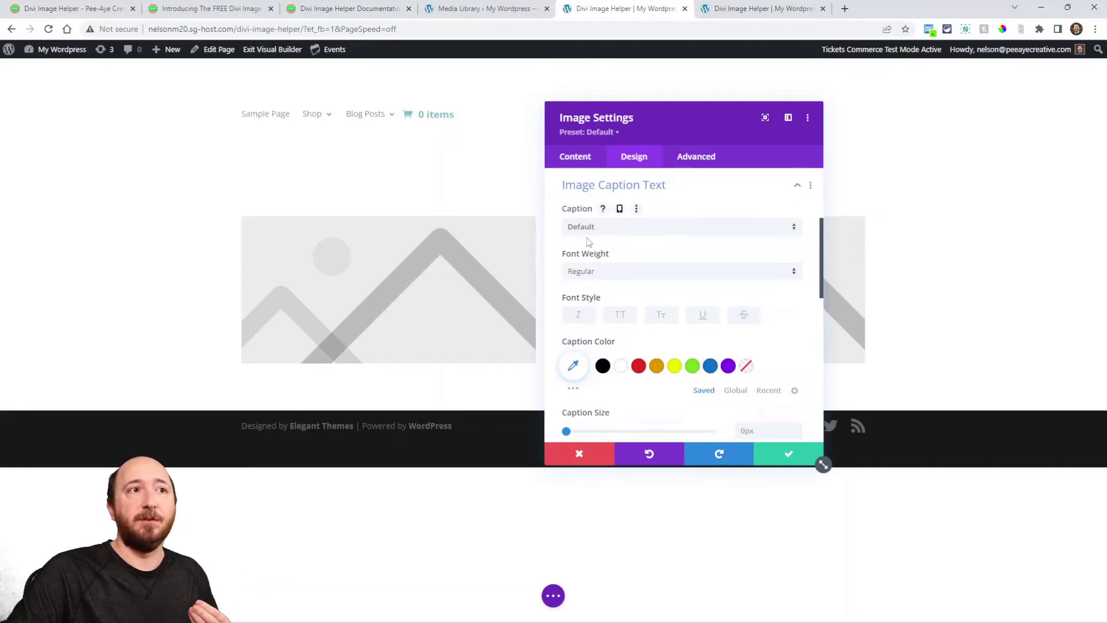
pyautogui.scroll(-3, 701, 300)
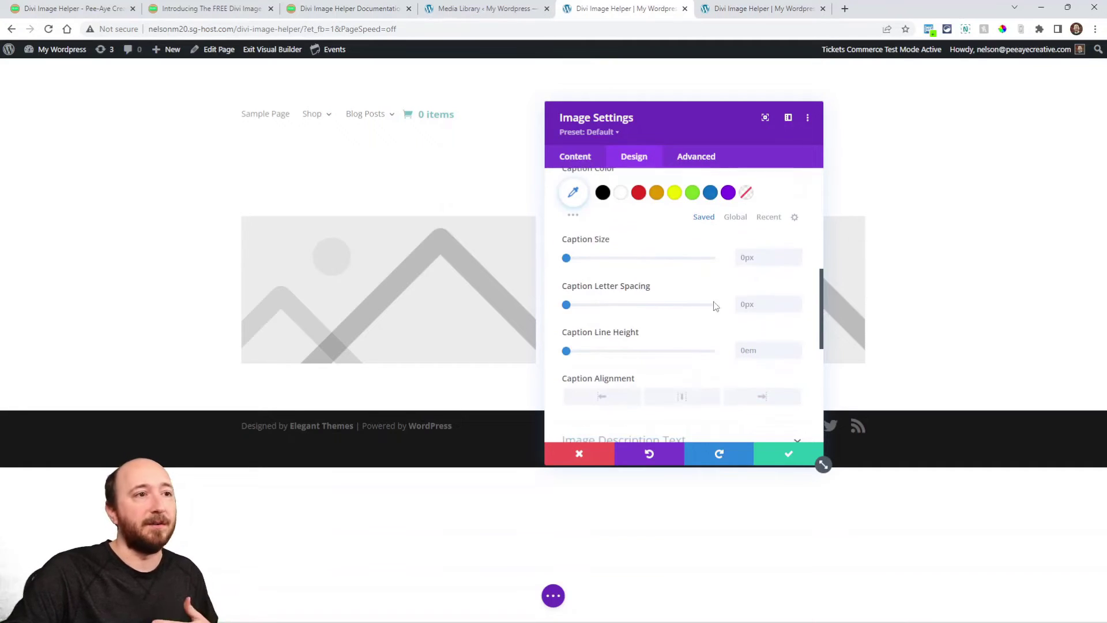
pyautogui.scroll(-3, 715, 306)
pyautogui.scroll(8, 714, 303)
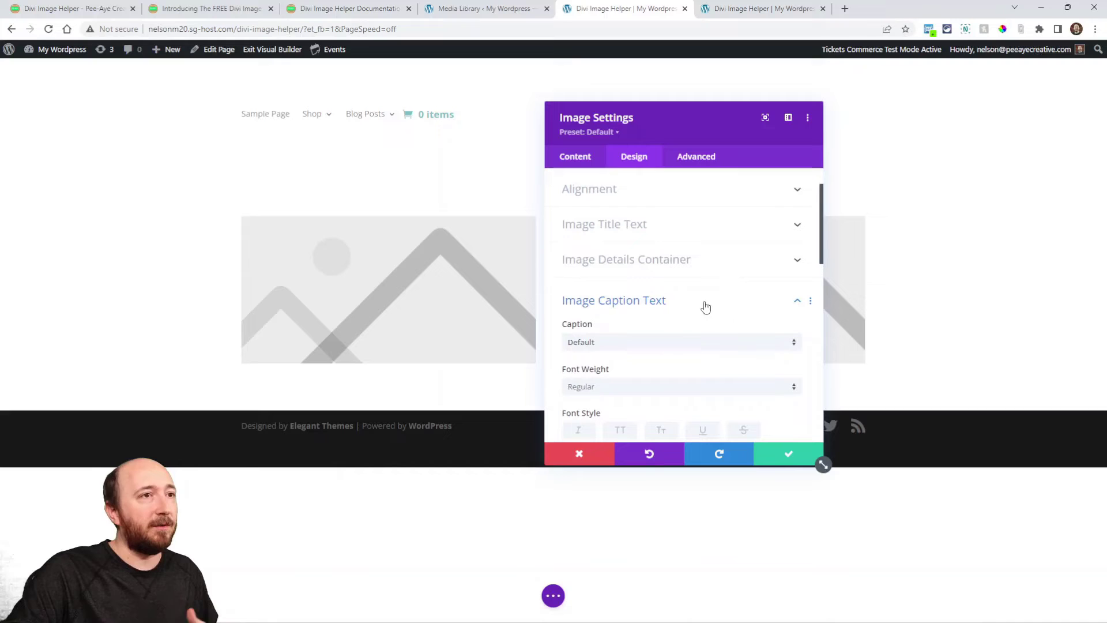
pyautogui.click(632, 228)
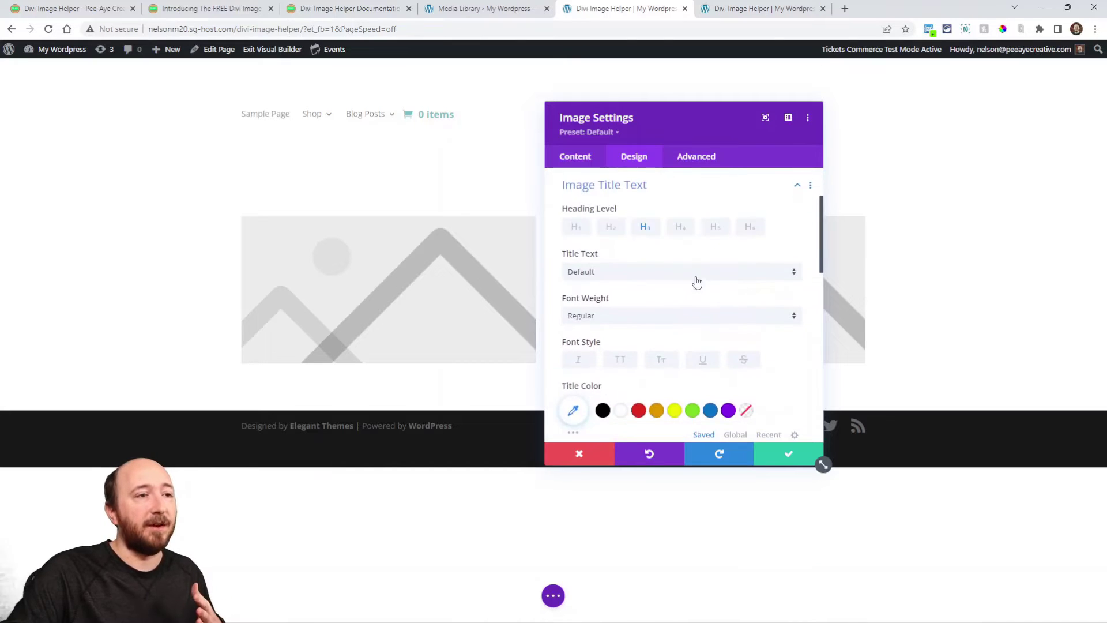
pyautogui.scroll(-5, 692, 285)
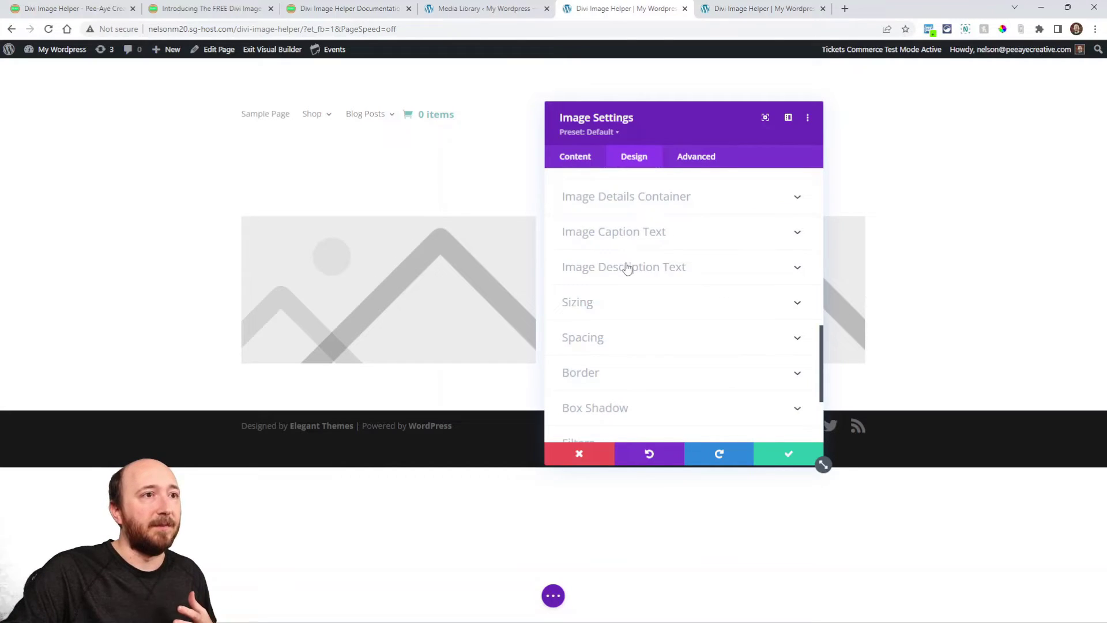
pyautogui.click(627, 268)
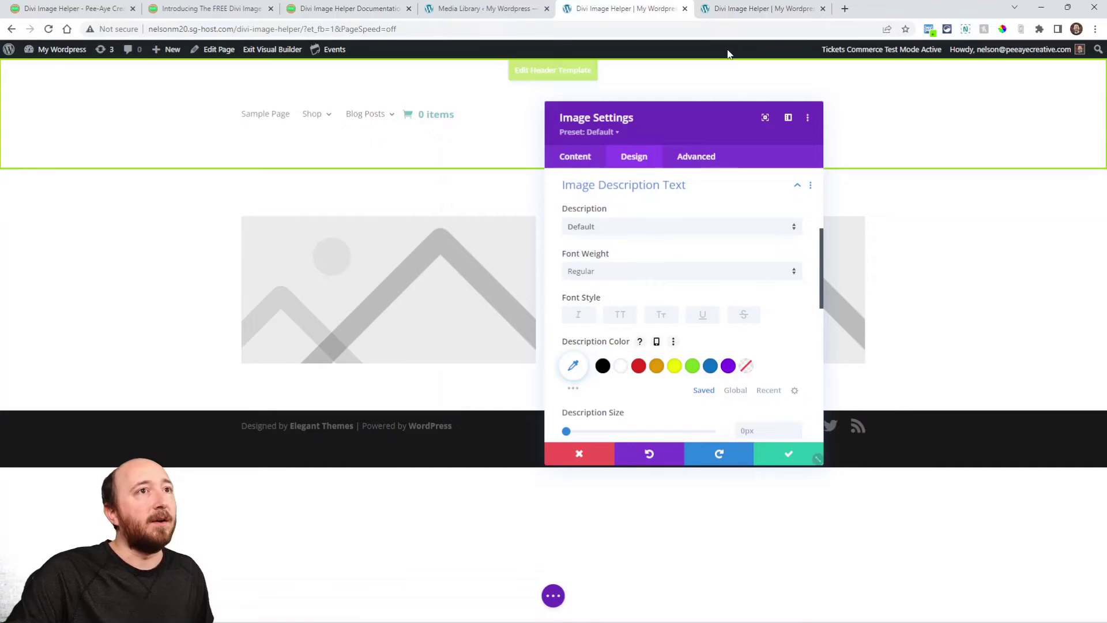
# - Highlight the text below the left image and the text overlaid on the right image
pyautogui.click(735, 14)
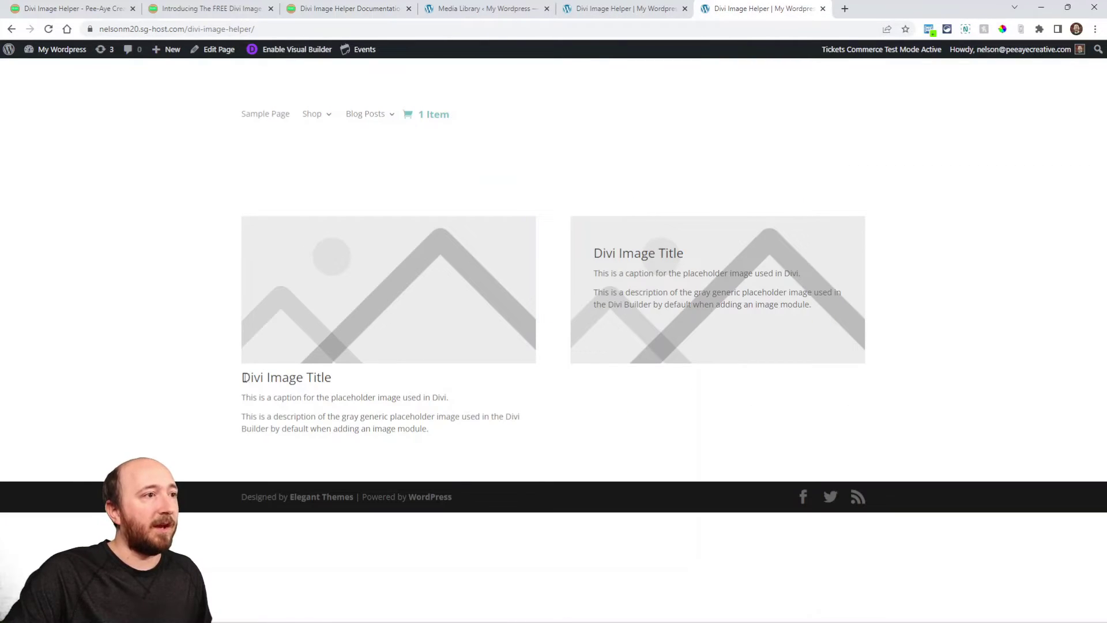
pyautogui.moveTo(250, 381); pyautogui.dragTo(449, 434)
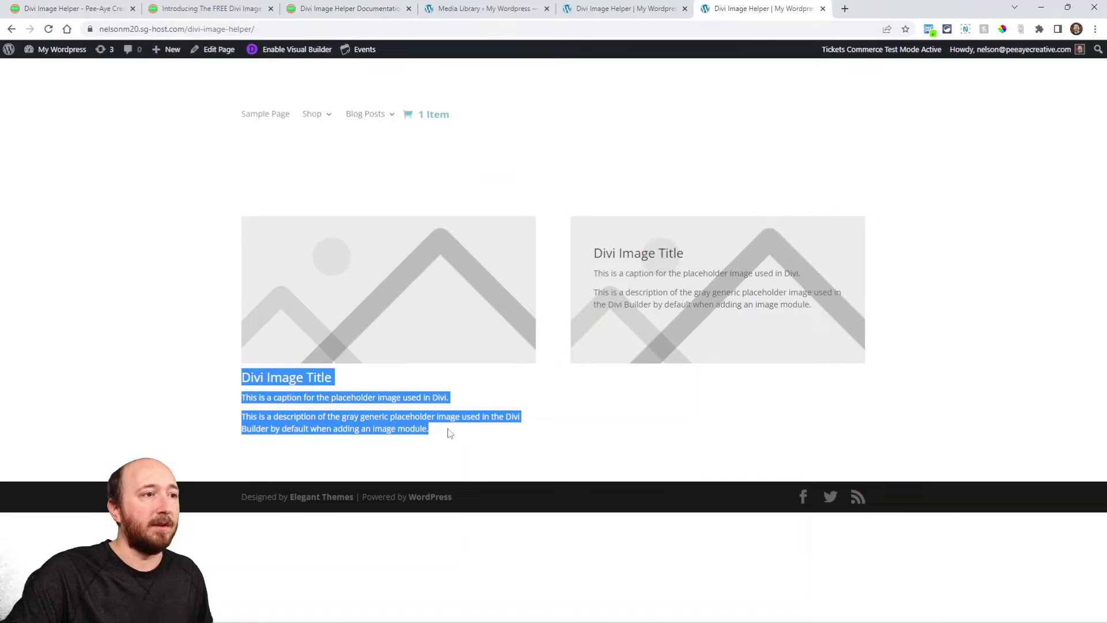
pyautogui.click(489, 424)
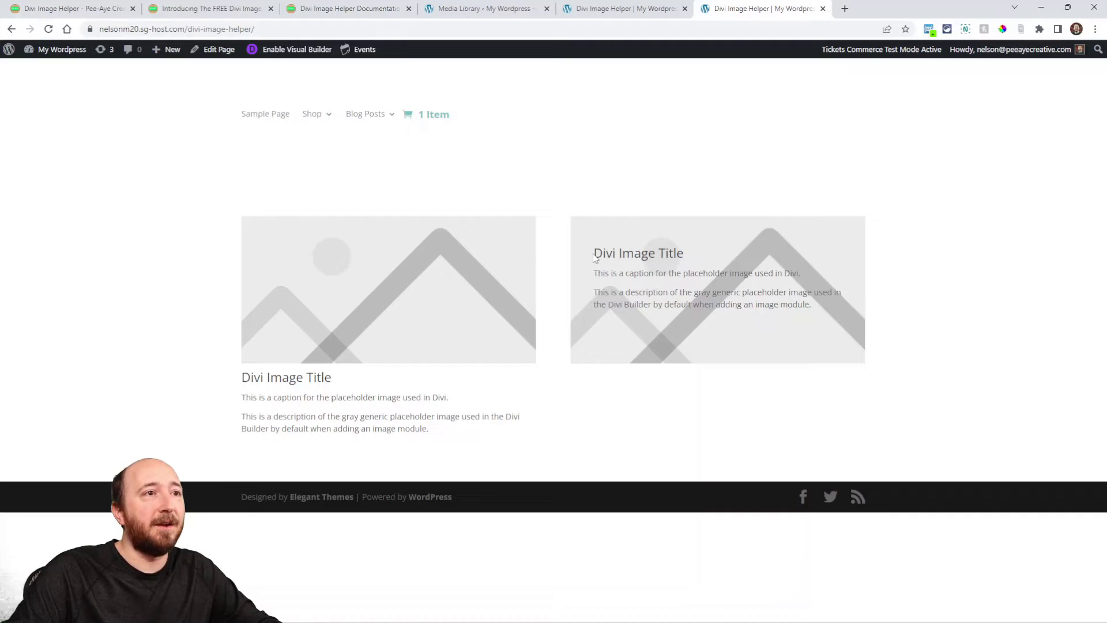
pyautogui.moveTo(593, 254); pyautogui.dragTo(838, 310)
pyautogui.click(742, 295)
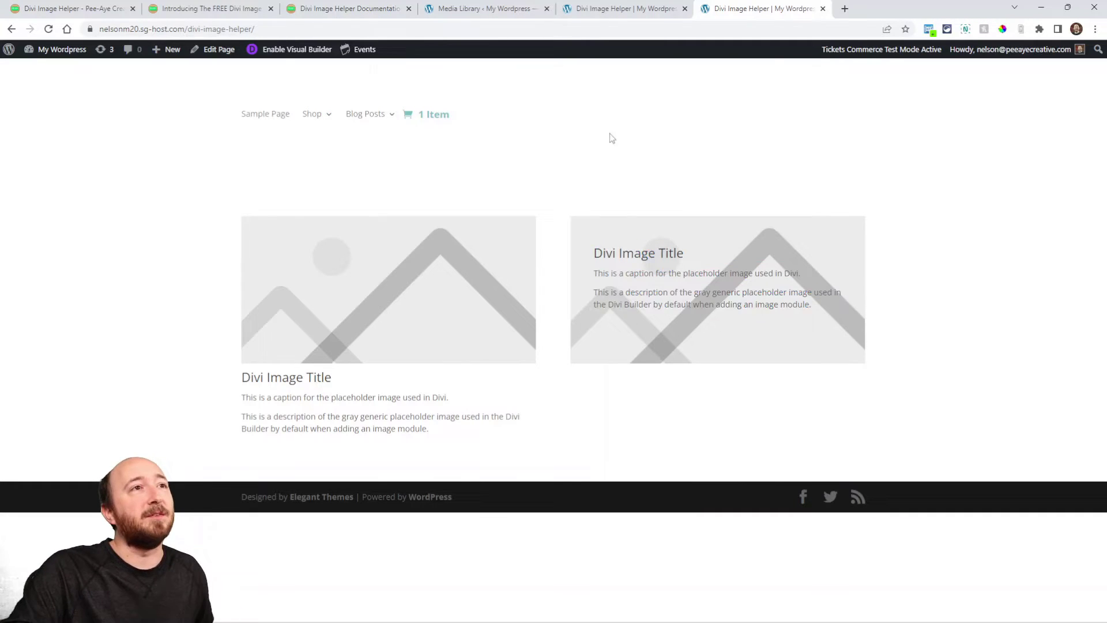
# - Expand the Overlay design options, then look at the Link settings on the Content tab
pyautogui.click(603, 7)
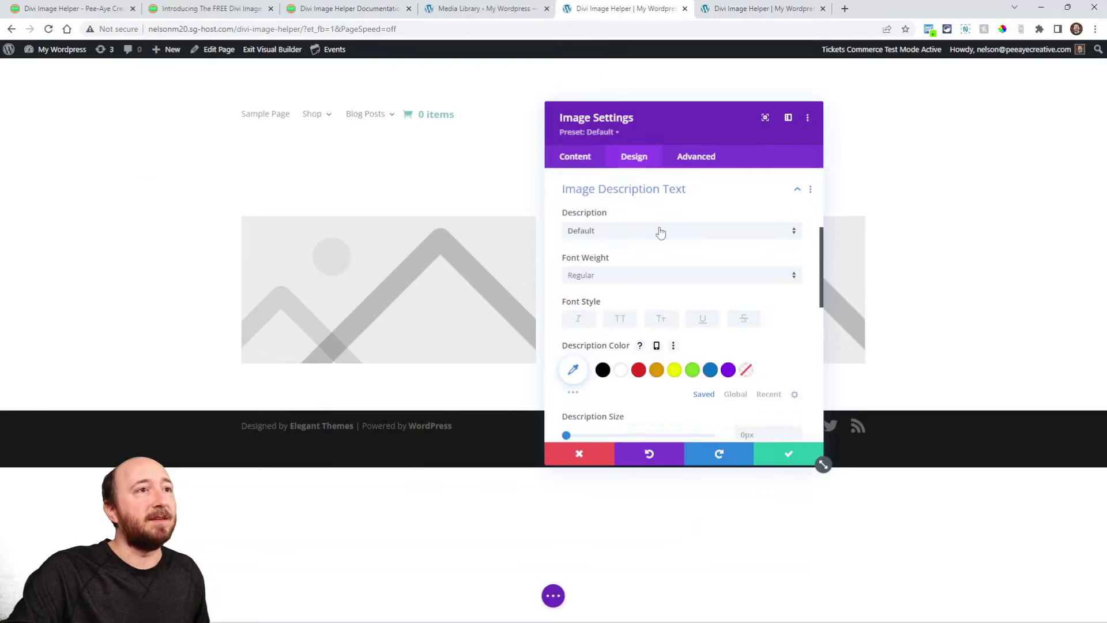
pyautogui.scroll(5, 615, 223)
pyautogui.click(603, 211)
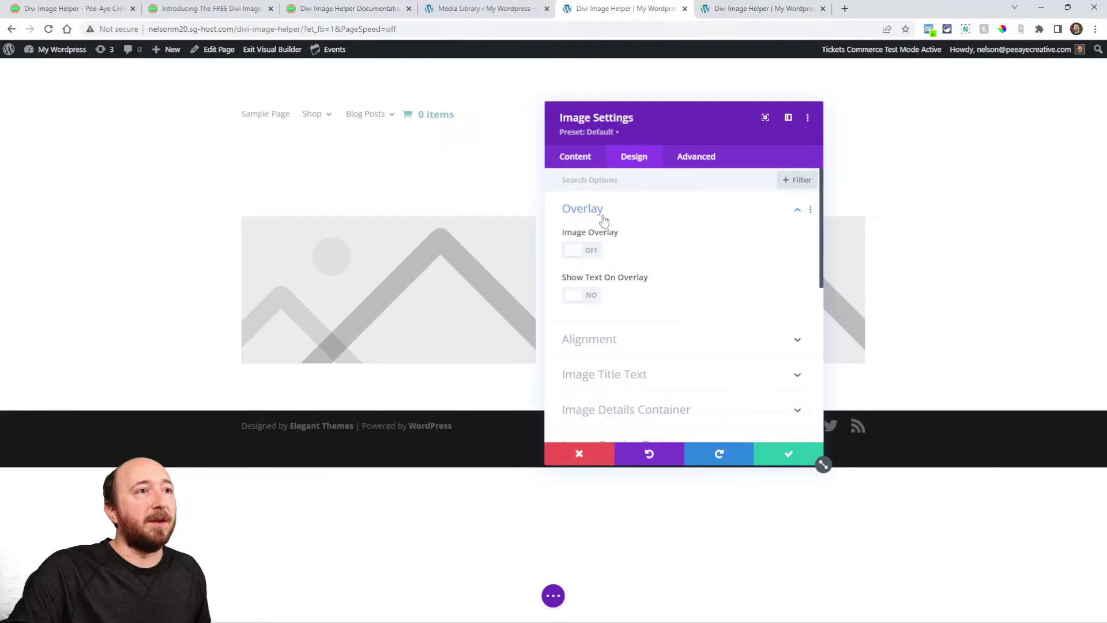
pyautogui.click(573, 158)
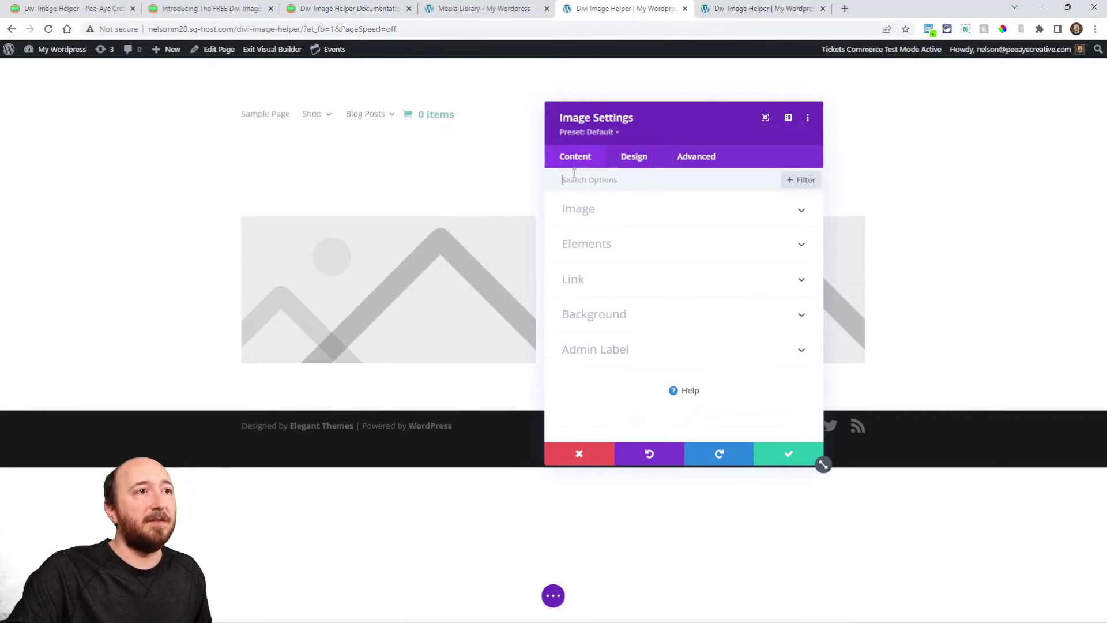
pyautogui.click(576, 279)
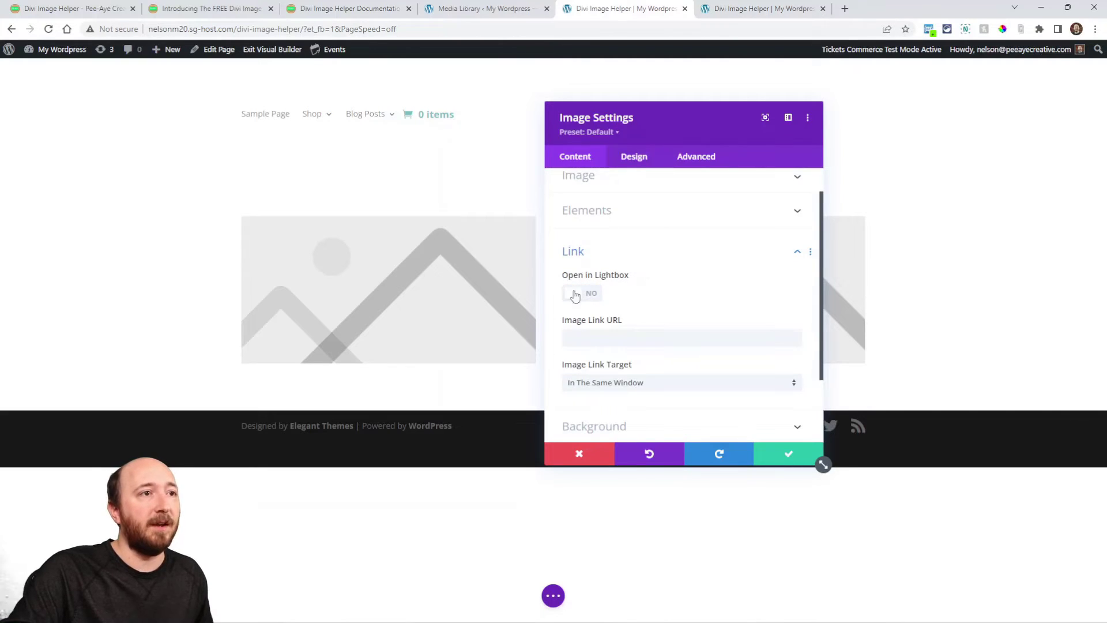
# - Toggle Show Text On Overlay to Yes and back to No
pyautogui.click(629, 161)
pyautogui.click(596, 221)
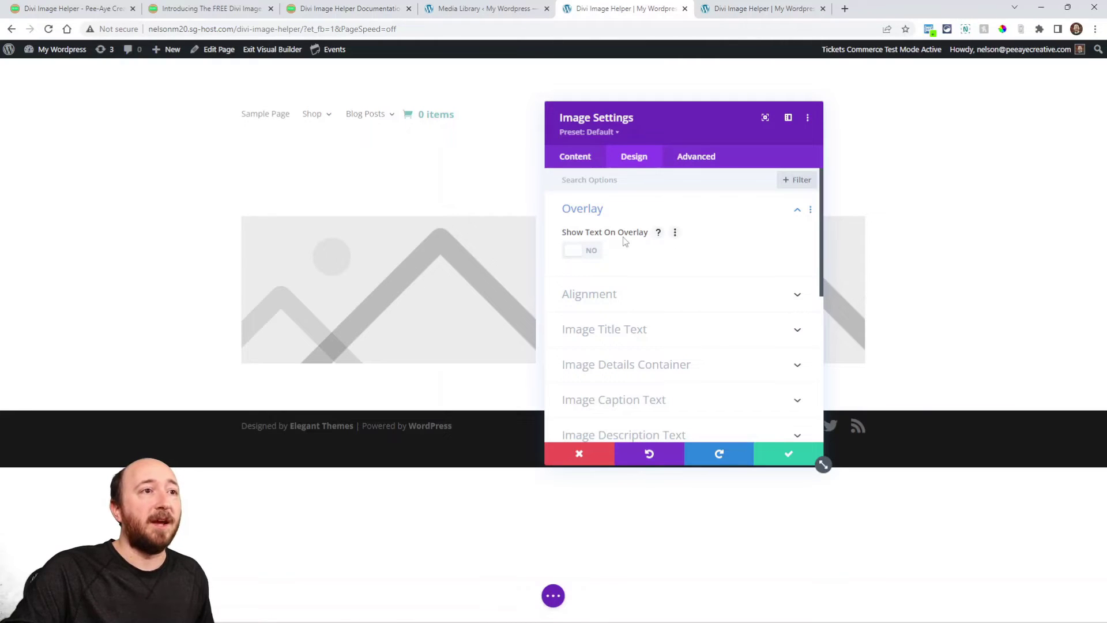
pyautogui.click(579, 253)
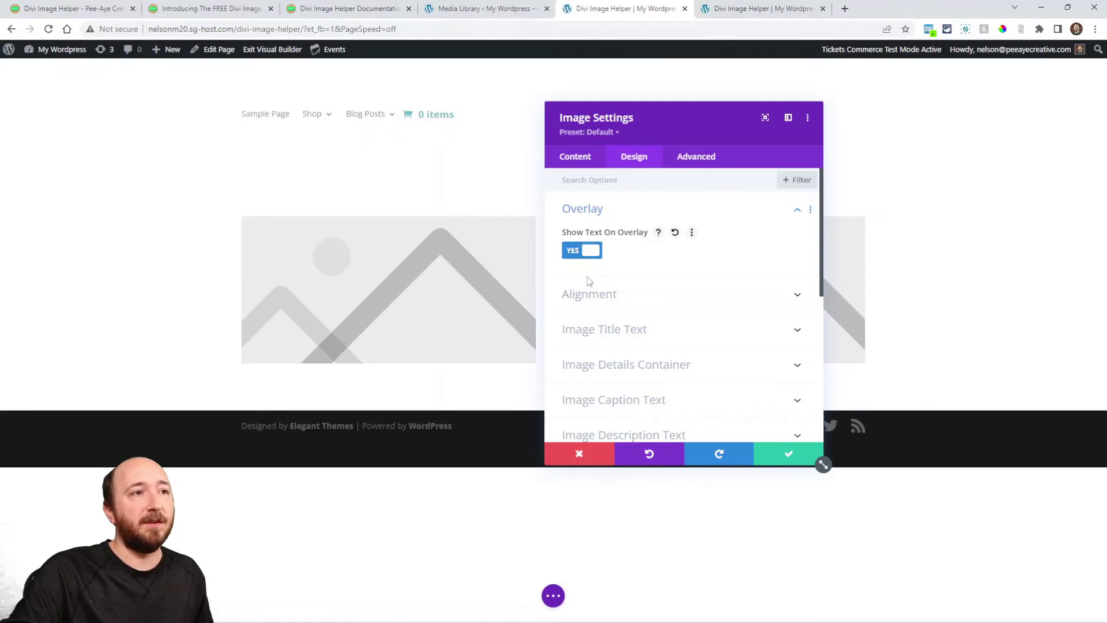
pyautogui.click(584, 256)
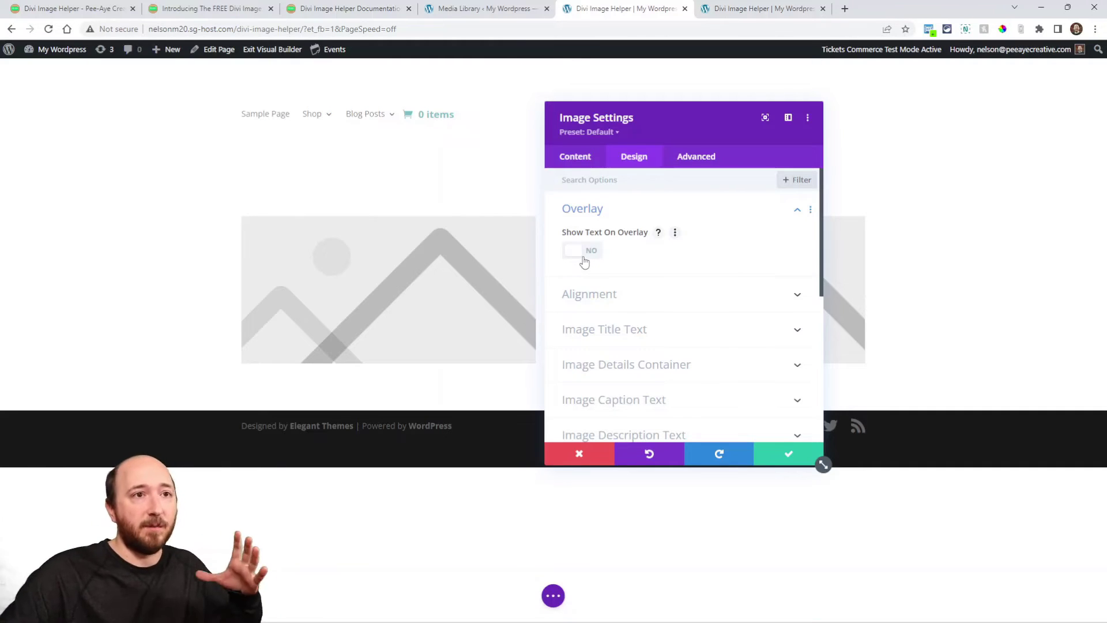
# - Highlight the title, caption and description overlaid on the right image on the live page
pyautogui.click(750, 6)
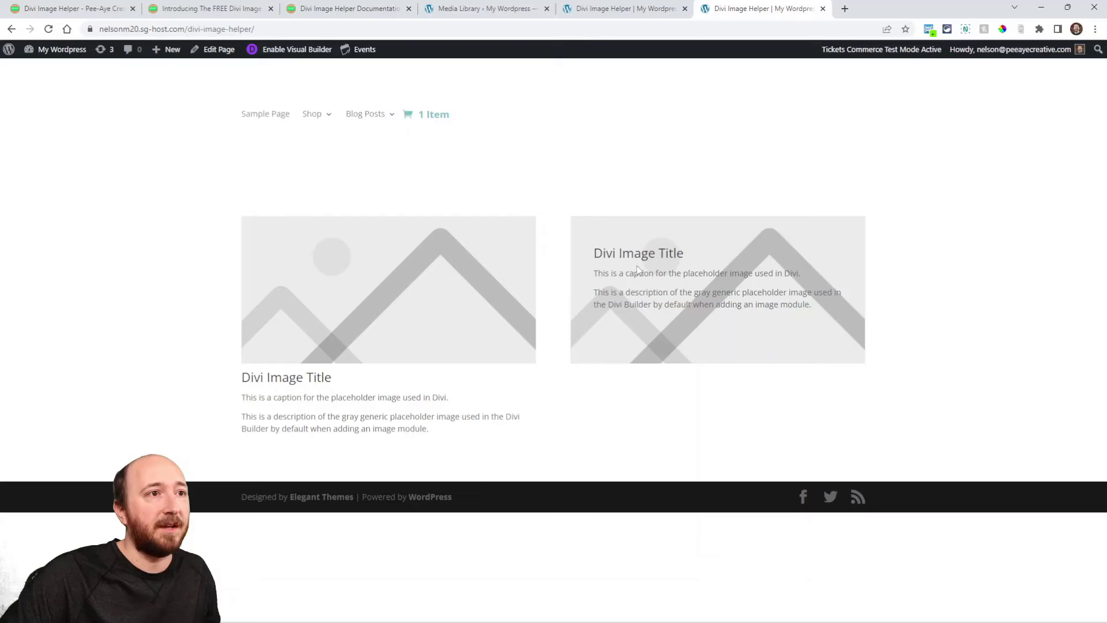
pyautogui.moveTo(597, 254); pyautogui.dragTo(803, 329)
pyautogui.click(731, 302)
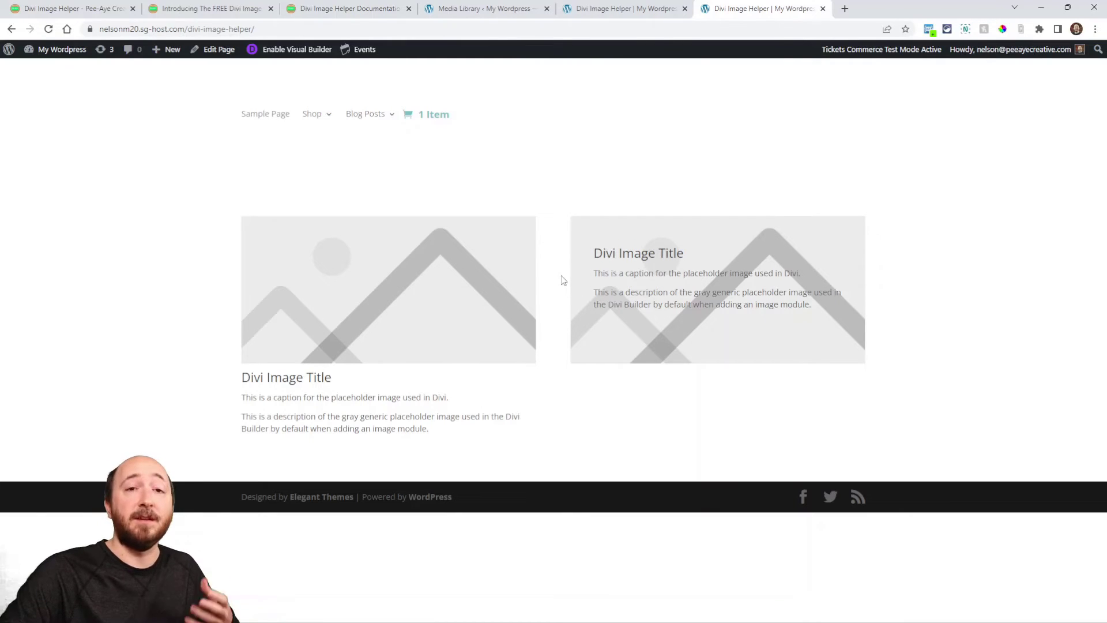
# - Read the blog post's Image Aspect Ratio Dropdown Setting section, then return to the builder
pyautogui.hotkey('ctrl', '2')
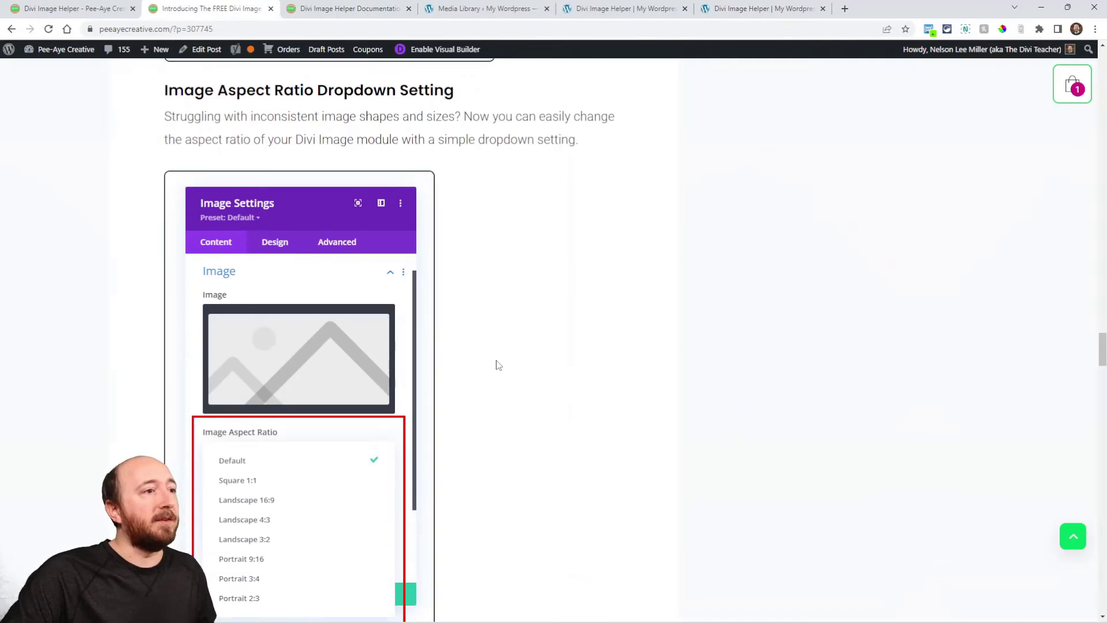
pyautogui.scroll(-1, 496, 365)
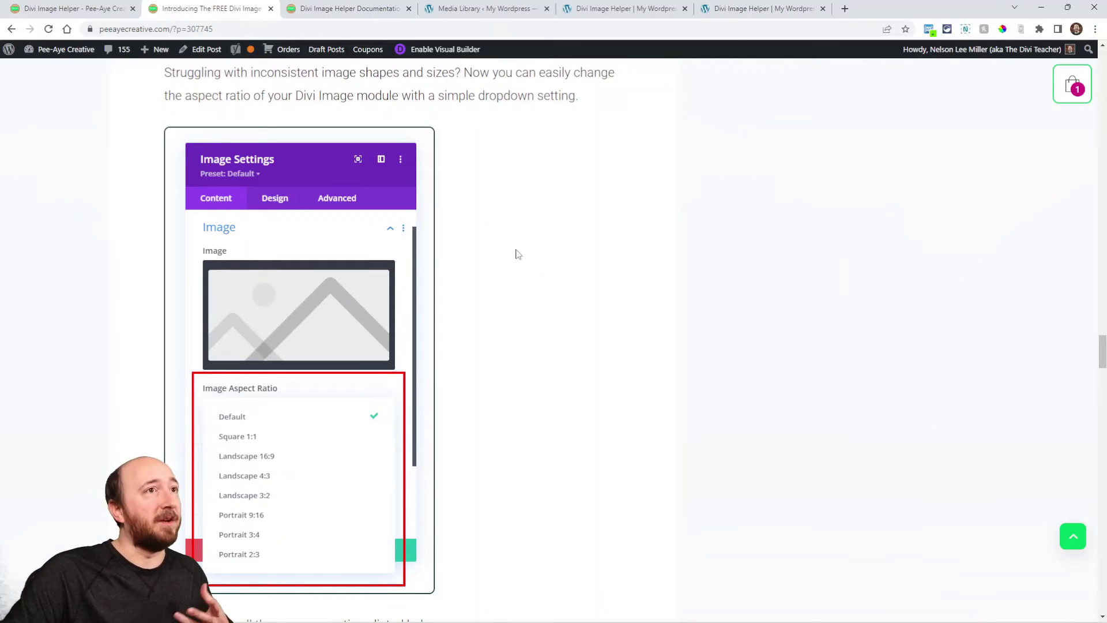
pyautogui.click(610, 11)
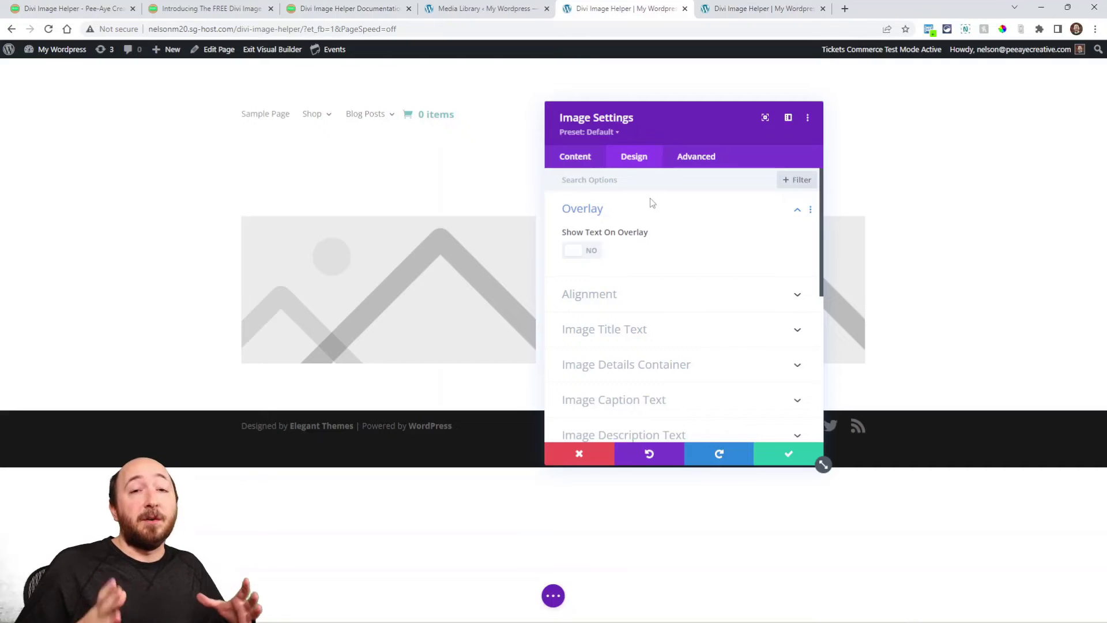
# - Expand the Content tab's Image section and open the Image Aspect Ratio dropdown
pyautogui.click(575, 156)
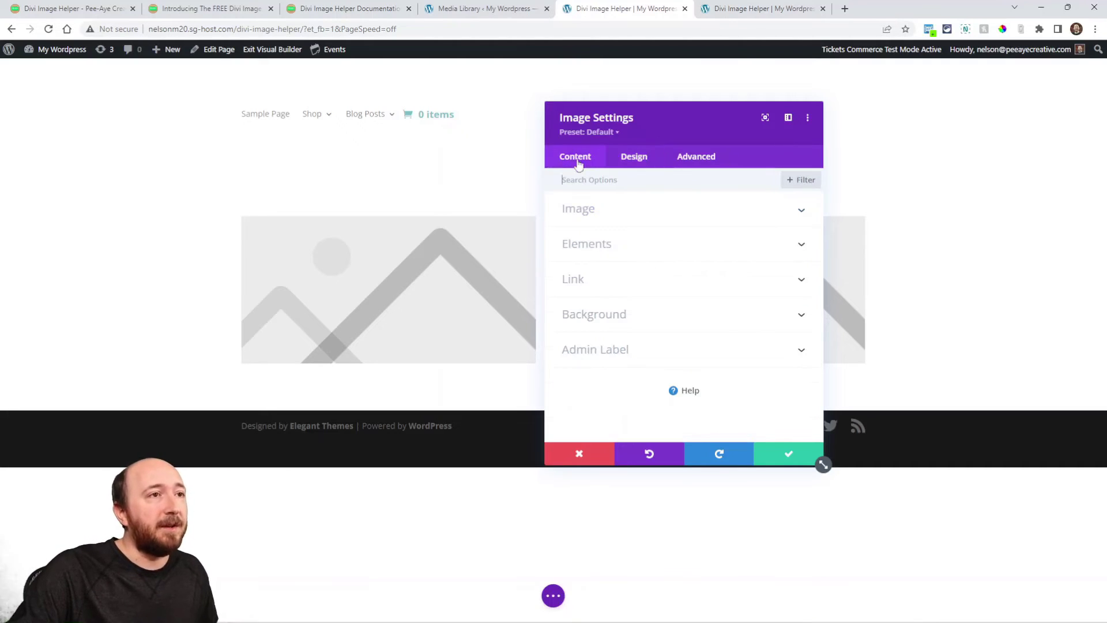
pyautogui.click(600, 217)
pyautogui.moveTo(647, 330)
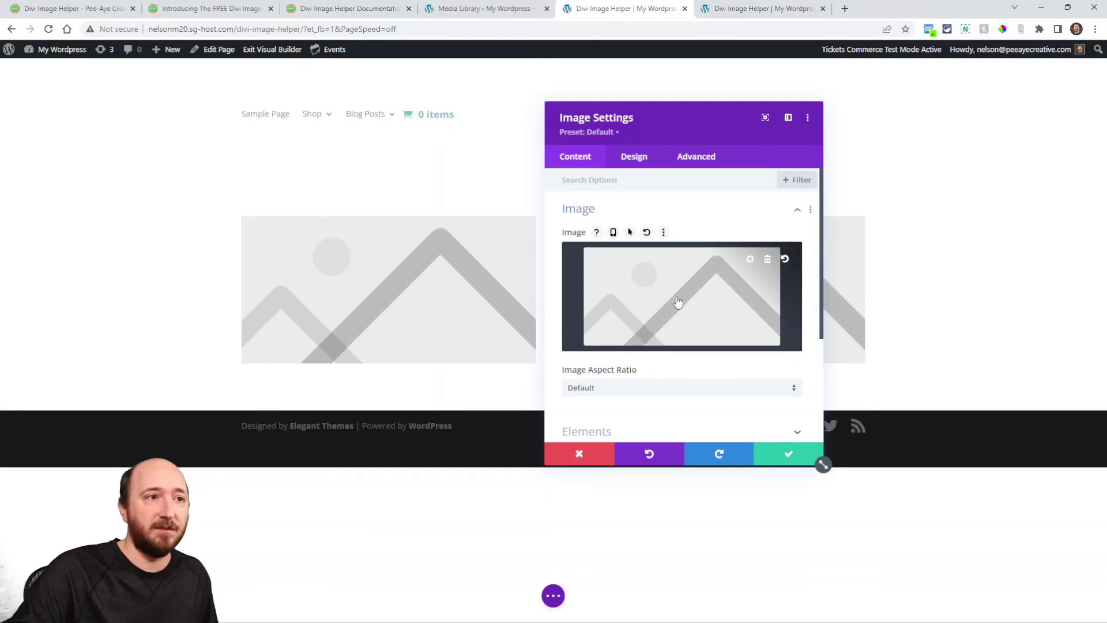
pyautogui.scroll(-1, 729, 326)
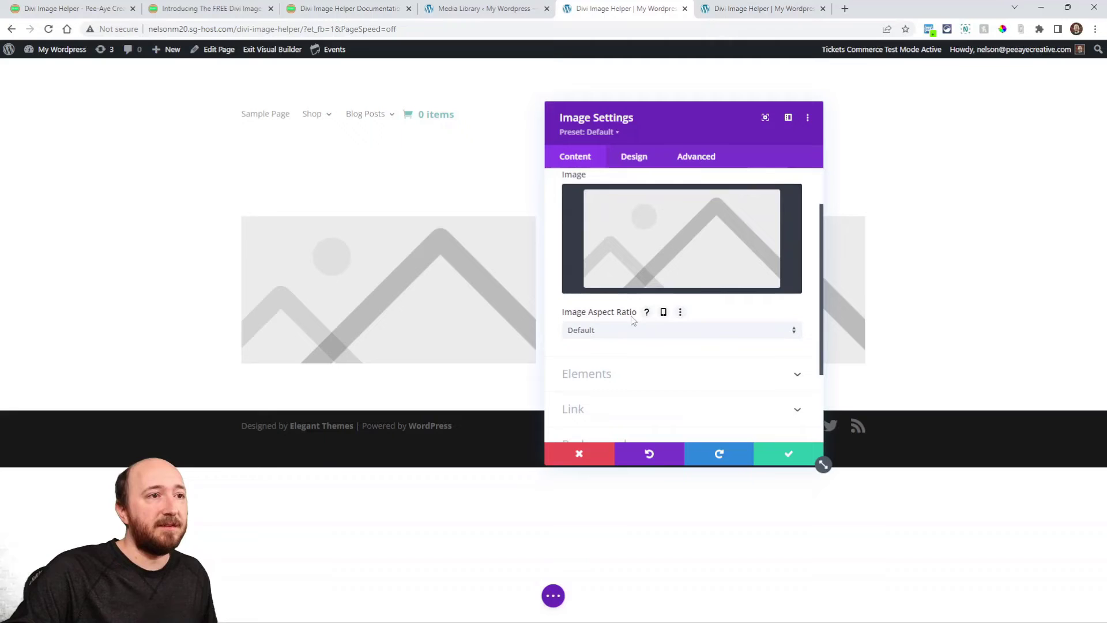
pyautogui.click(602, 331)
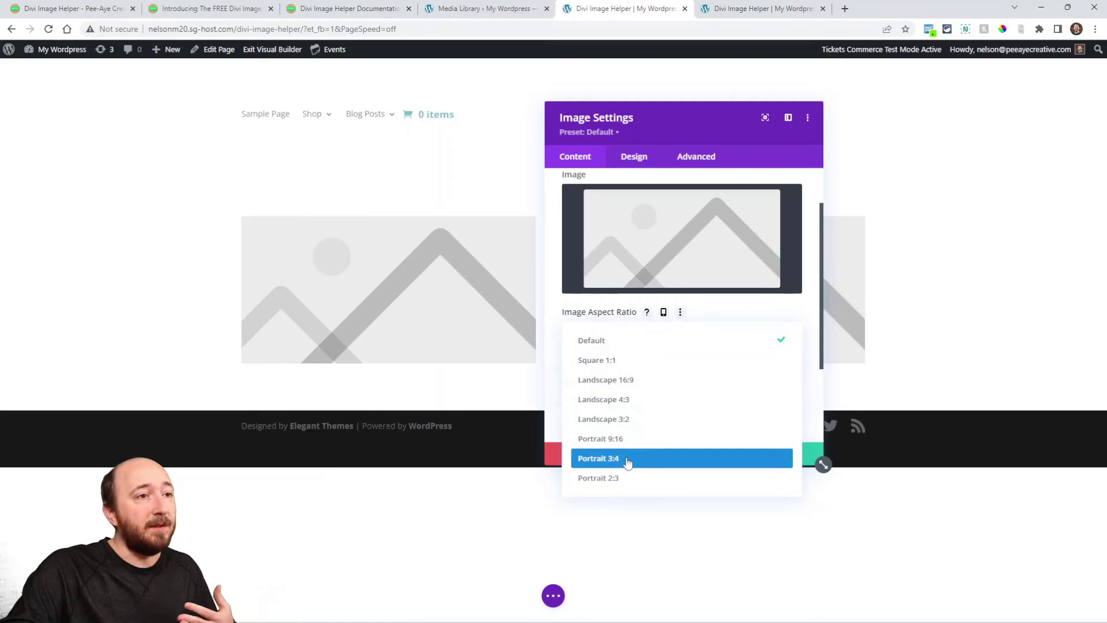
# - Set the image aspect ratio to Square 1:1 and reload the live page to preview it
pyautogui.click(609, 363)
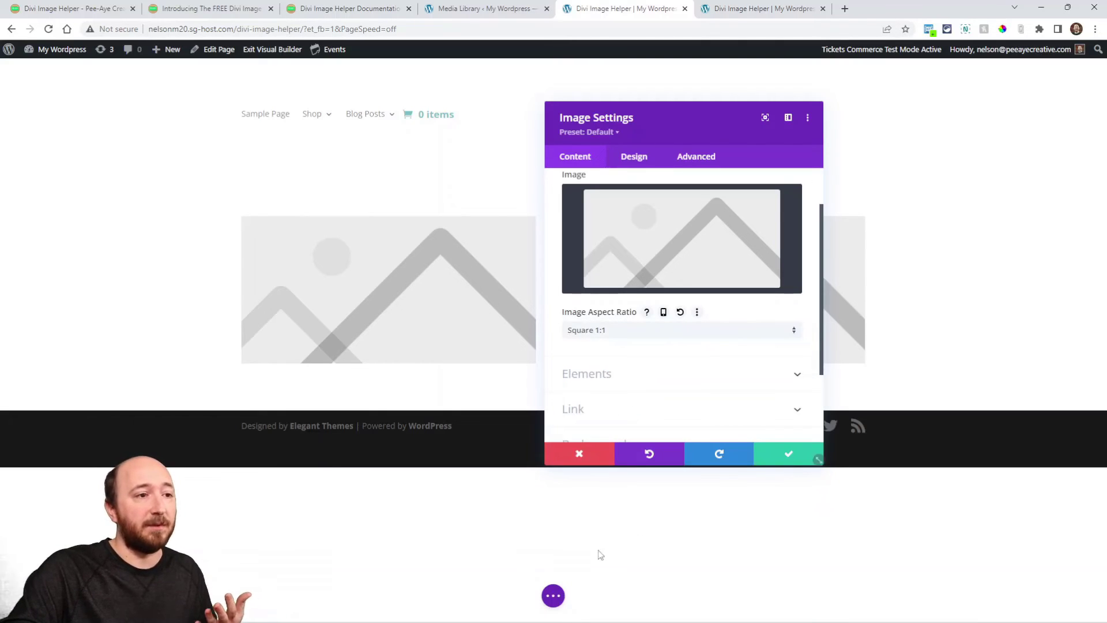
pyautogui.hotkey('ctrl', 'Tab')
pyautogui.press('F5')
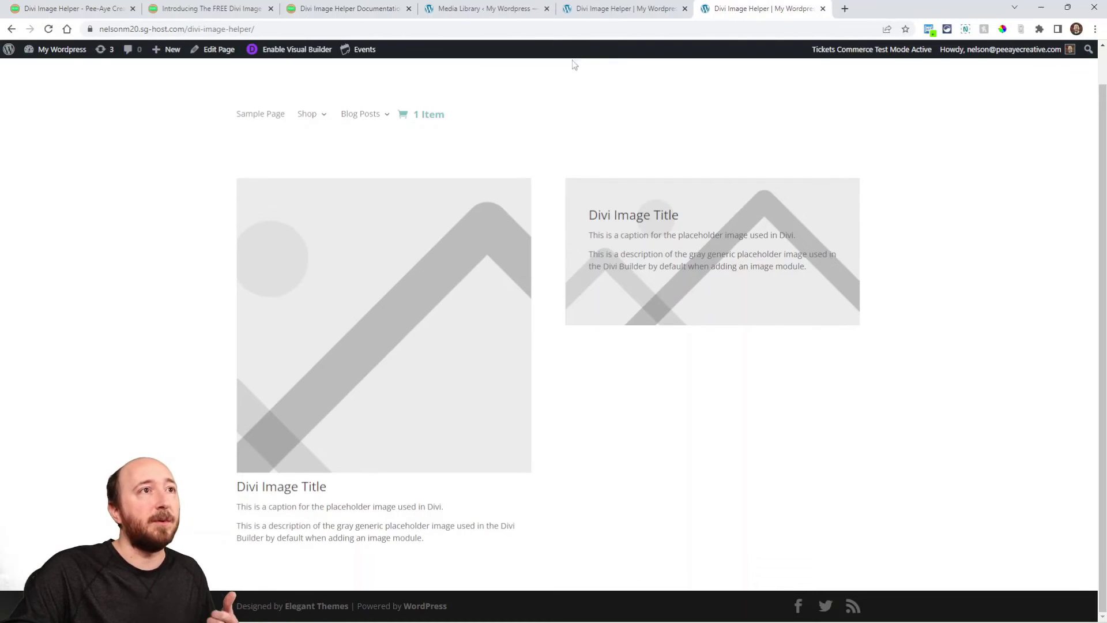
# - Change the aspect ratio to Portrait 3:4 and reload the live page to preview it
pyautogui.click(626, 9)
pyautogui.click(630, 339)
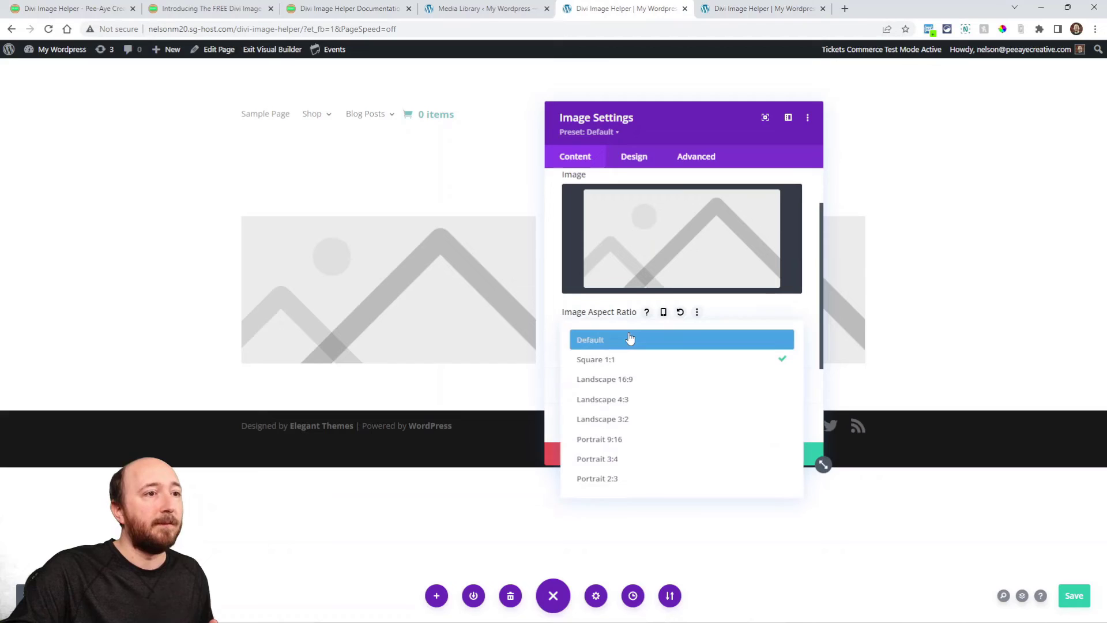
pyautogui.click(613, 458)
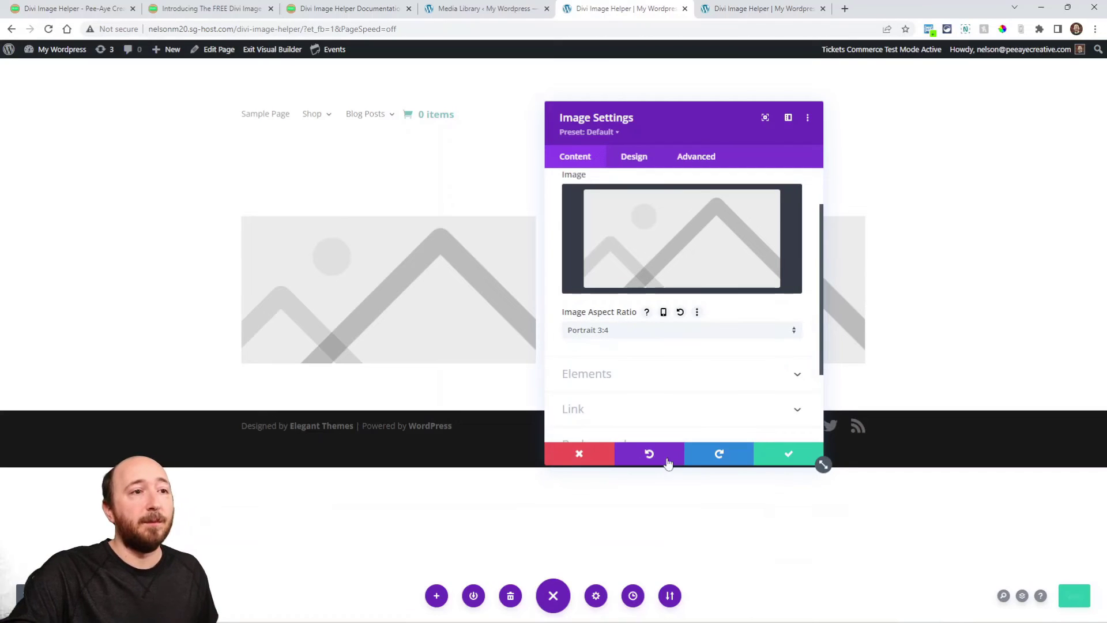
pyautogui.hotkey('ctrl', 'Tab')
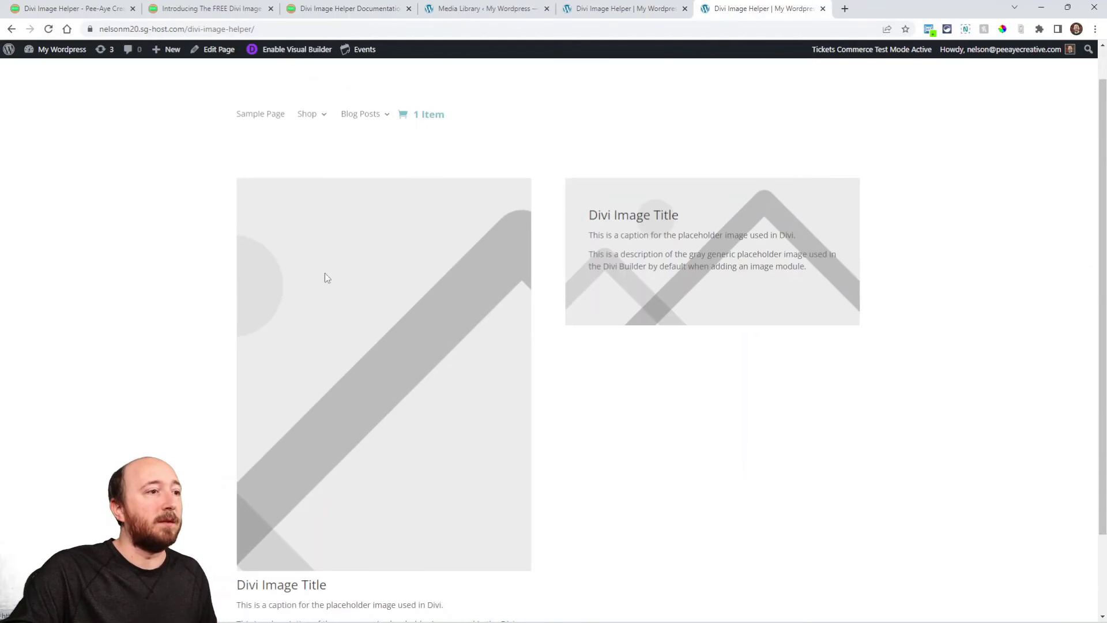
pyautogui.press('F5')
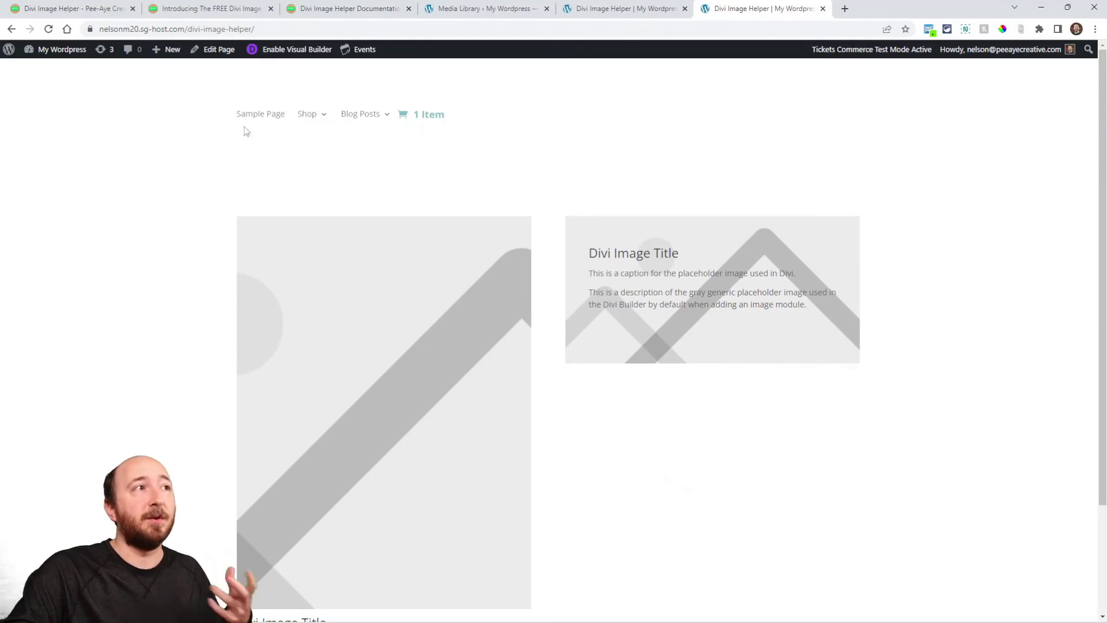
pyautogui.click(207, 8)
# - Scroll past the aspect ratio grid, Live Demo and Documentation to the Divi Image Helper download section
pyautogui.scroll(-7, 427, 403)
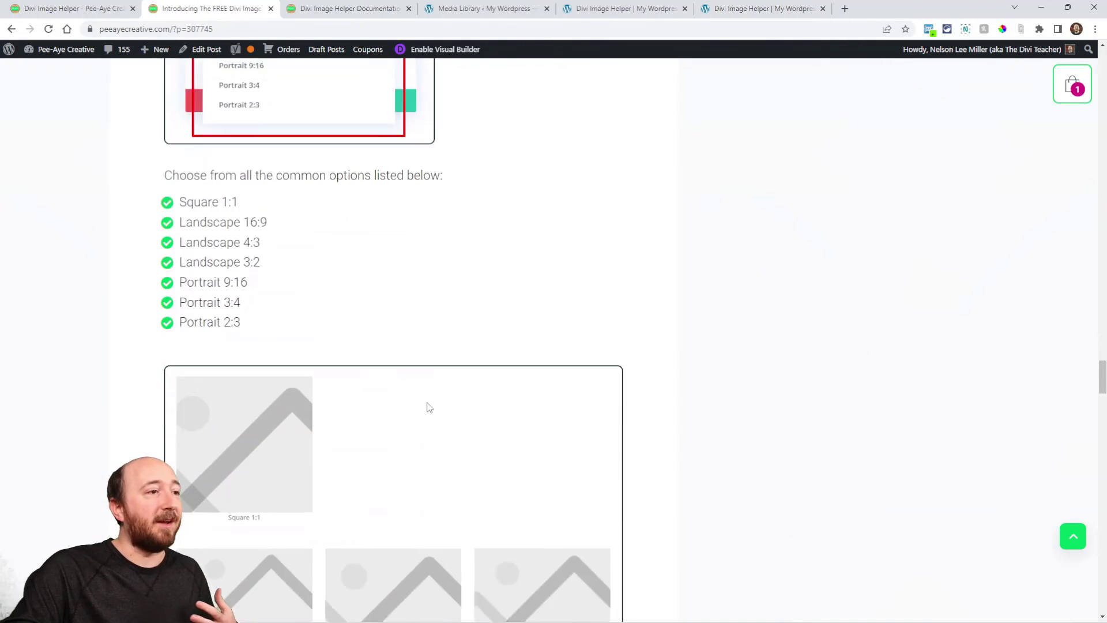
pyautogui.scroll(-10, 426, 403)
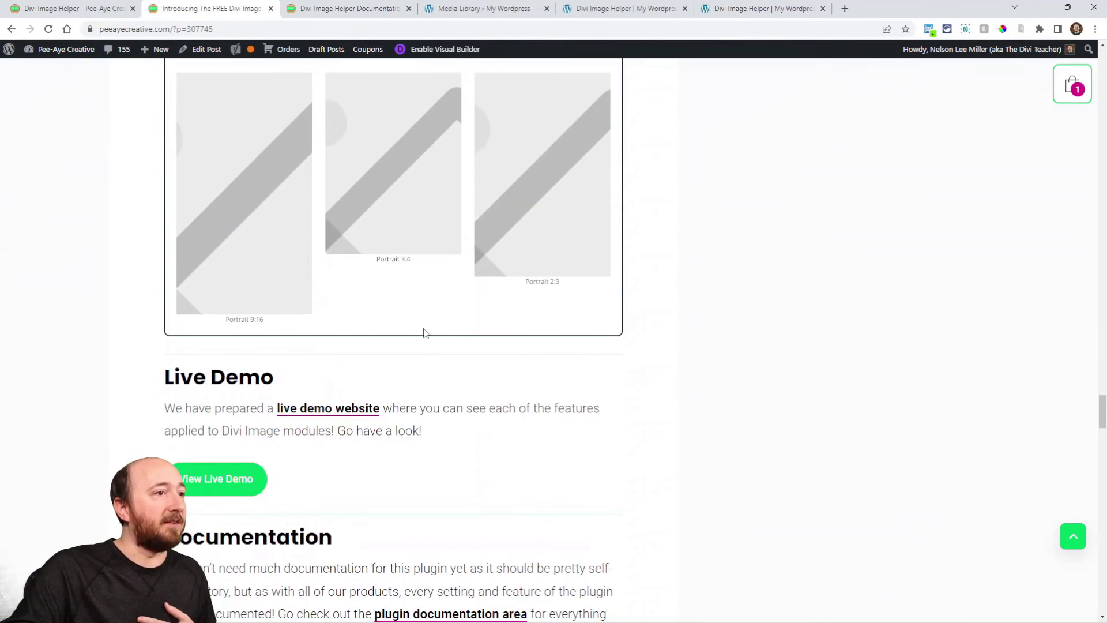
pyautogui.scroll(12, 424, 332)
pyautogui.scroll(-14, 493, 398)
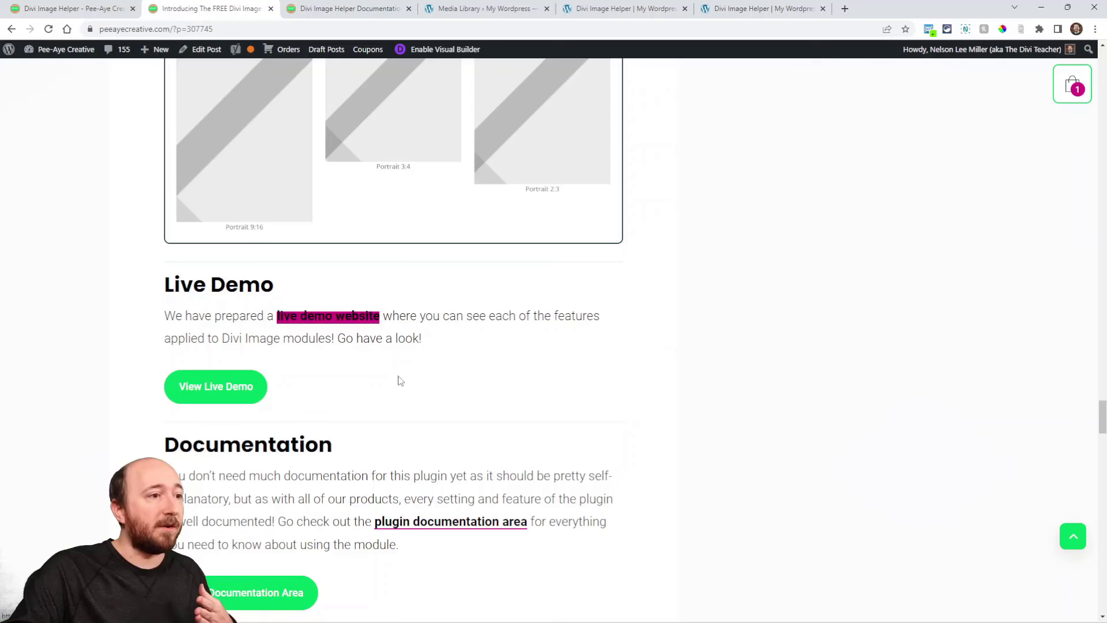
pyautogui.scroll(-3, 398, 378)
pyautogui.scroll(-3, 452, 383)
pyautogui.scroll(-2, 451, 383)
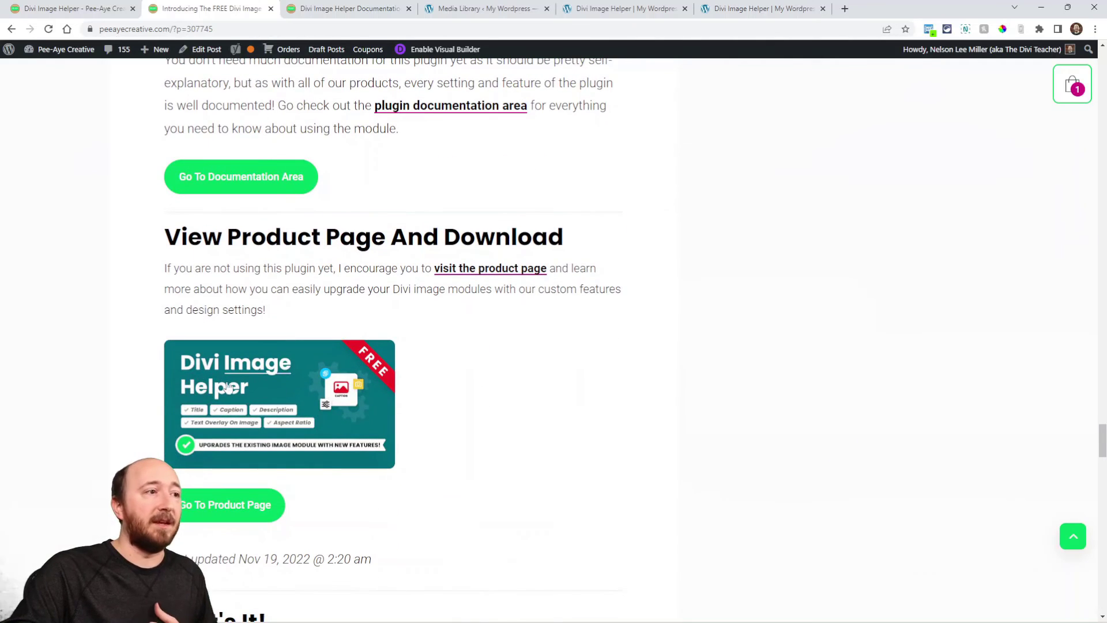